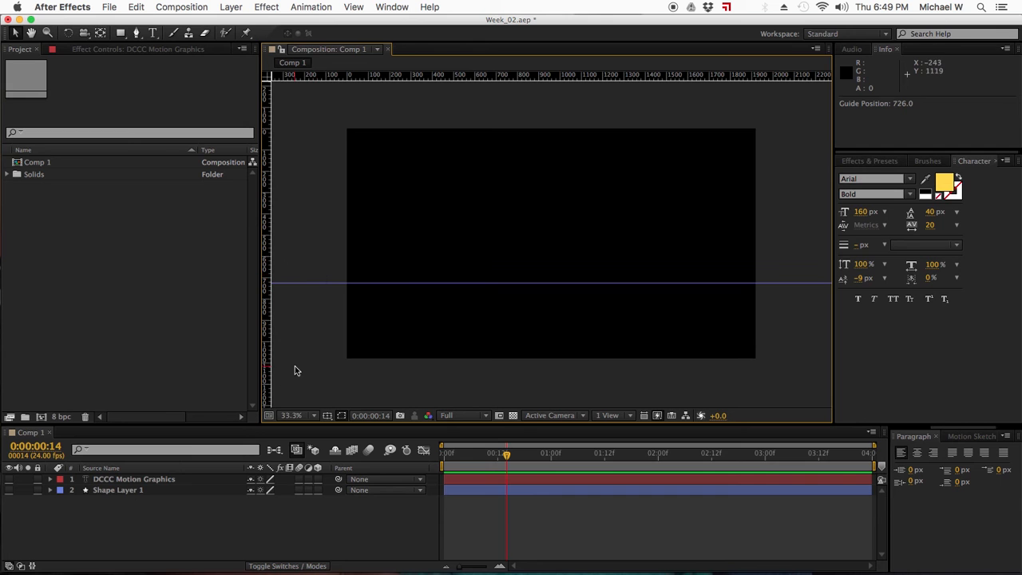
- Draw a yellow square with an orange stroke, about 140 px wide, near the composition's upper-left corner as a new shape layer
click(232, 8)
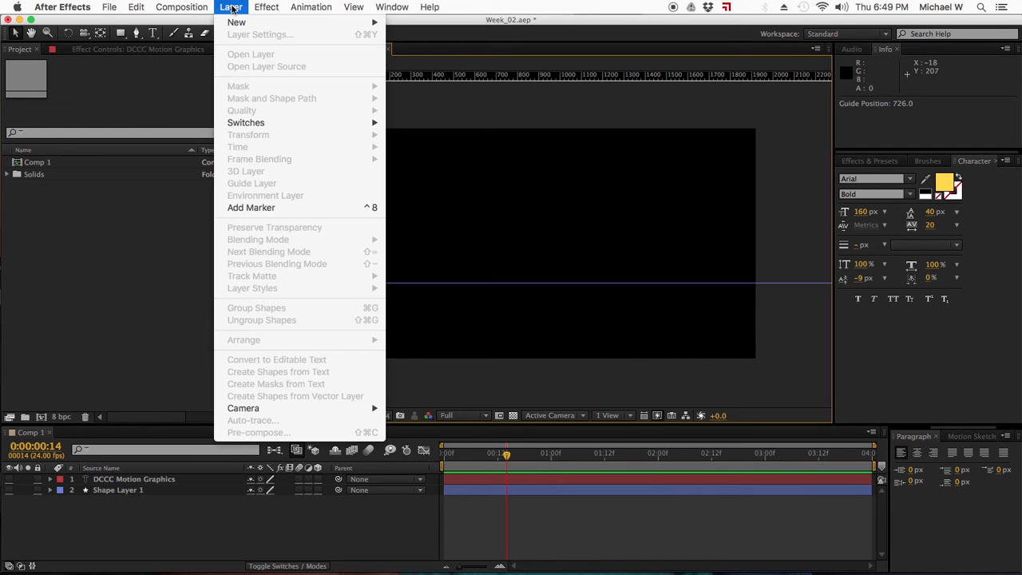
click(232, 8)
click(120, 32)
drag(366, 156, 399, 178)
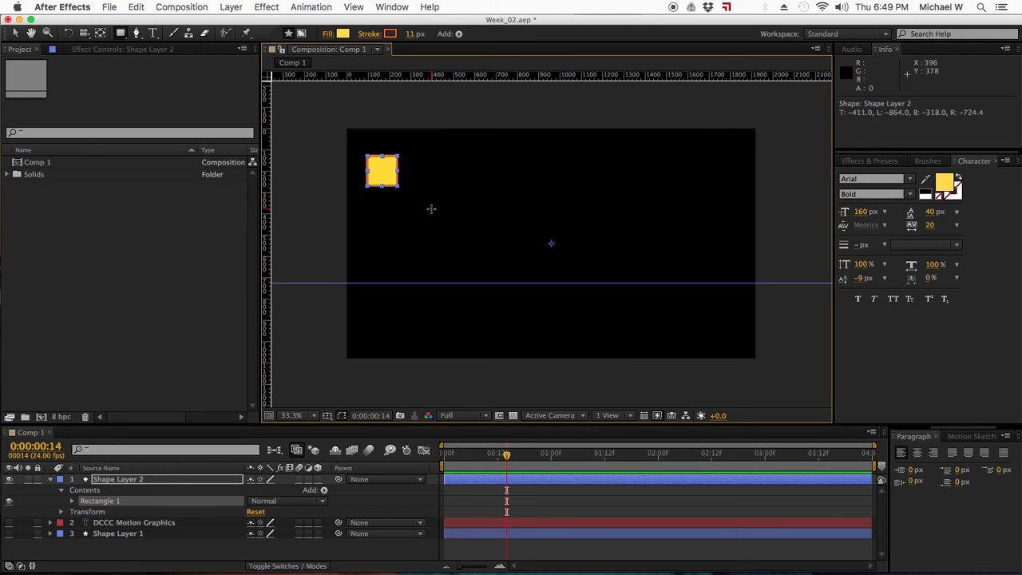
- Hide the composition's rulers, switch to the Selection tool, and set the viewer magnification to Fit
key(super+r)
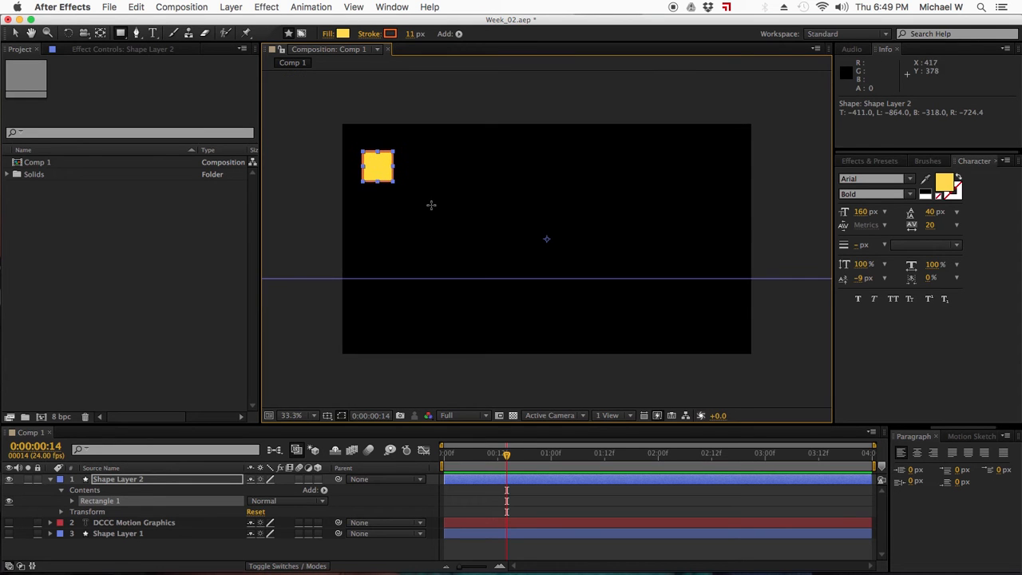
click(16, 33)
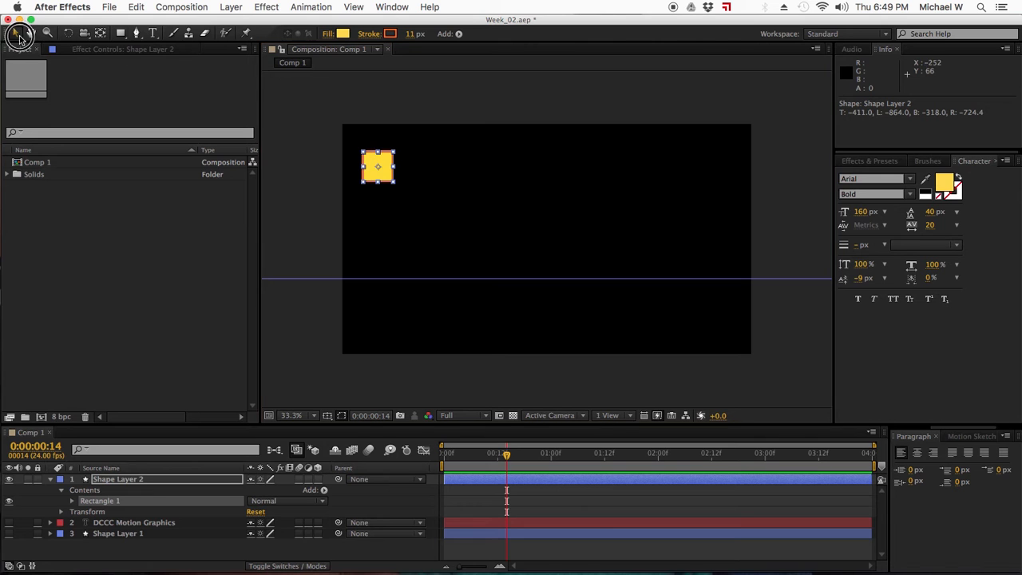
click(290, 418)
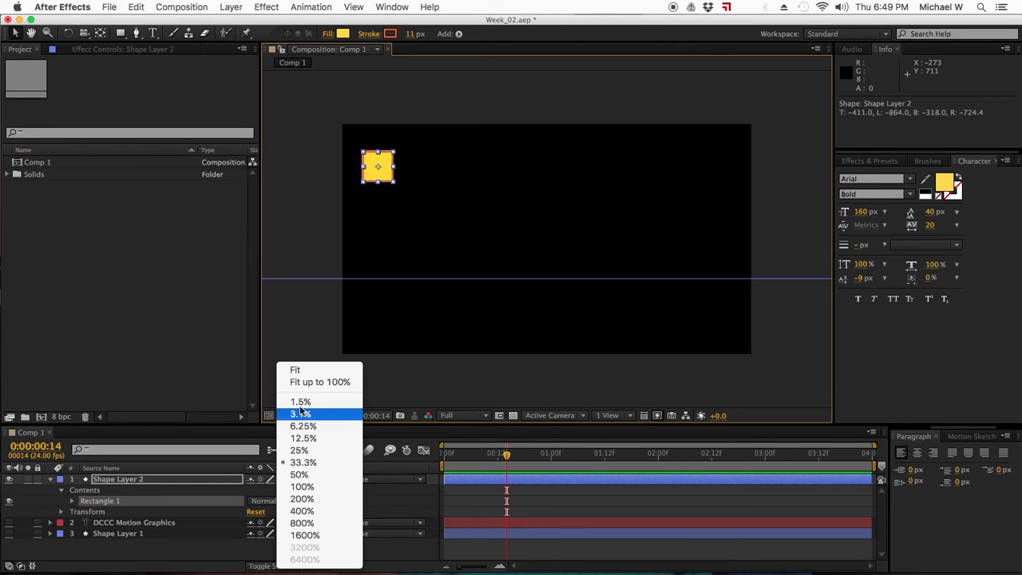
click(294, 365)
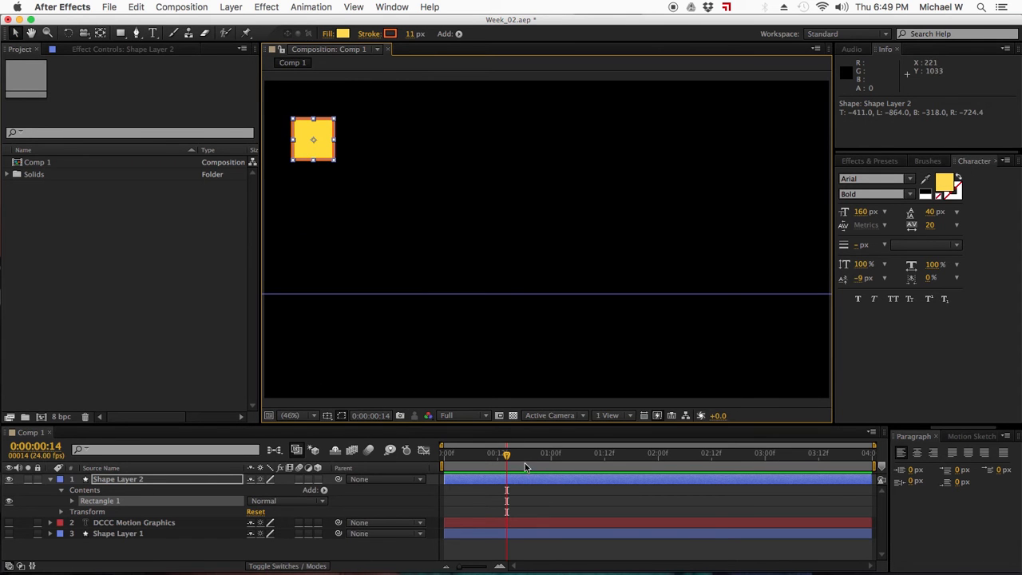
- Add a starting Position keyframe to Shape Layer 2 at 0:00:00:00
drag(508, 455, 427, 456)
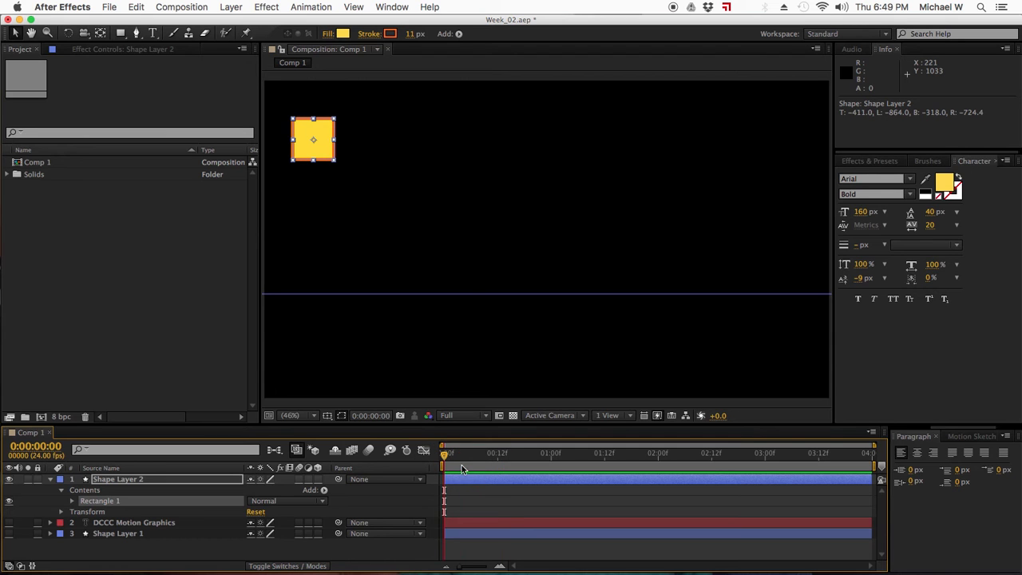
click(115, 480)
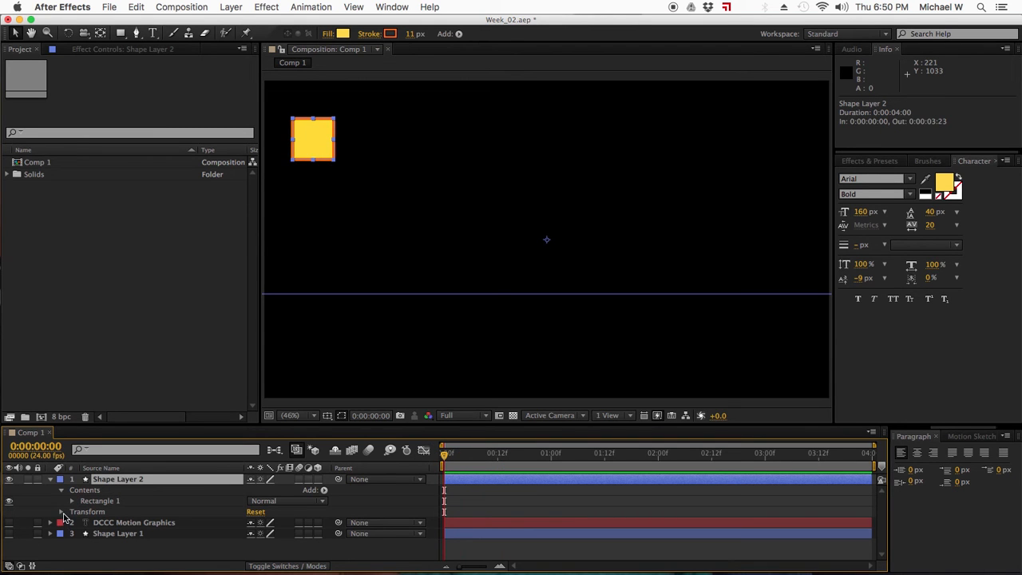
key(p)
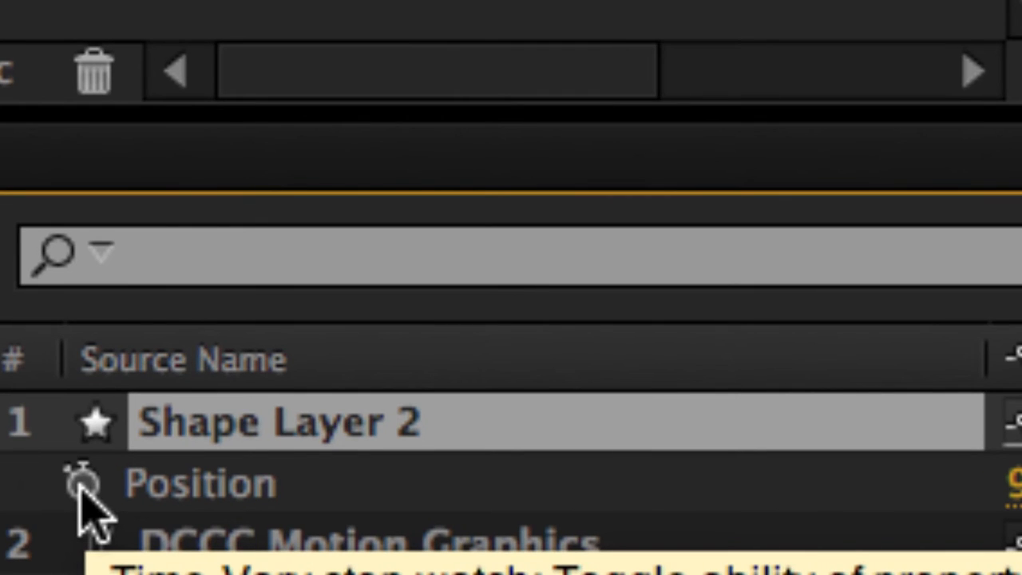
click(83, 482)
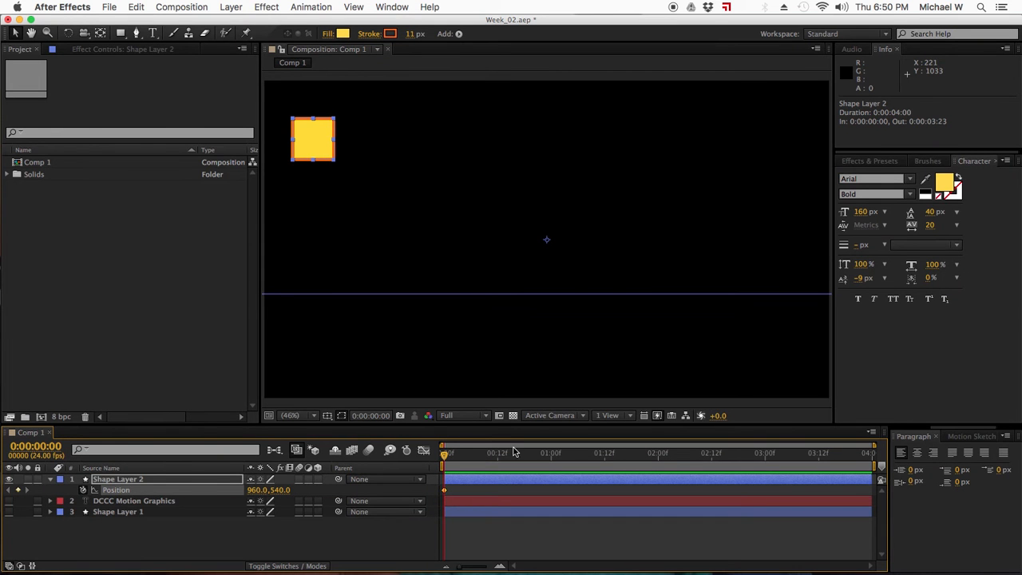
drag(445, 453, 479, 459)
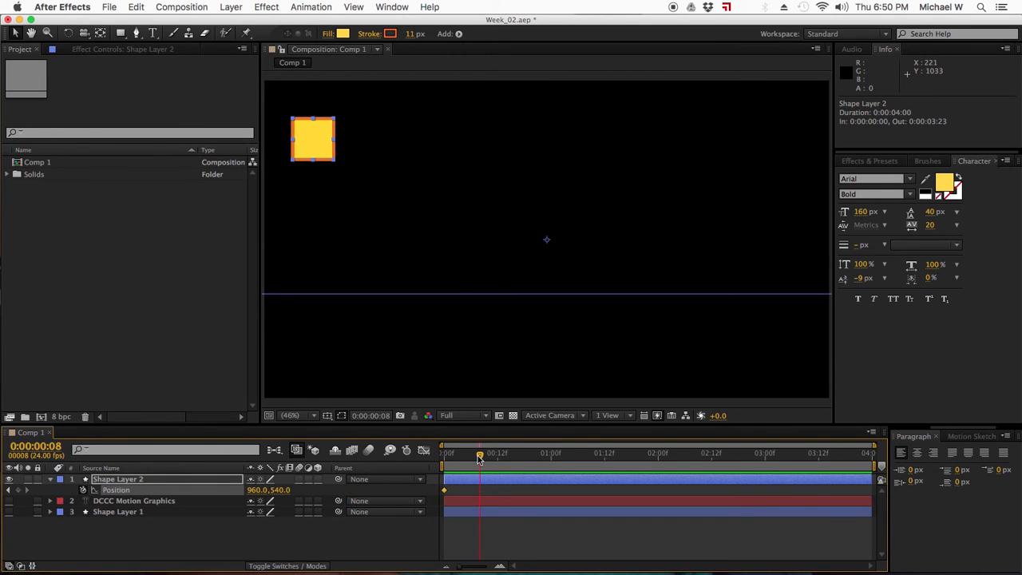
click(374, 419)
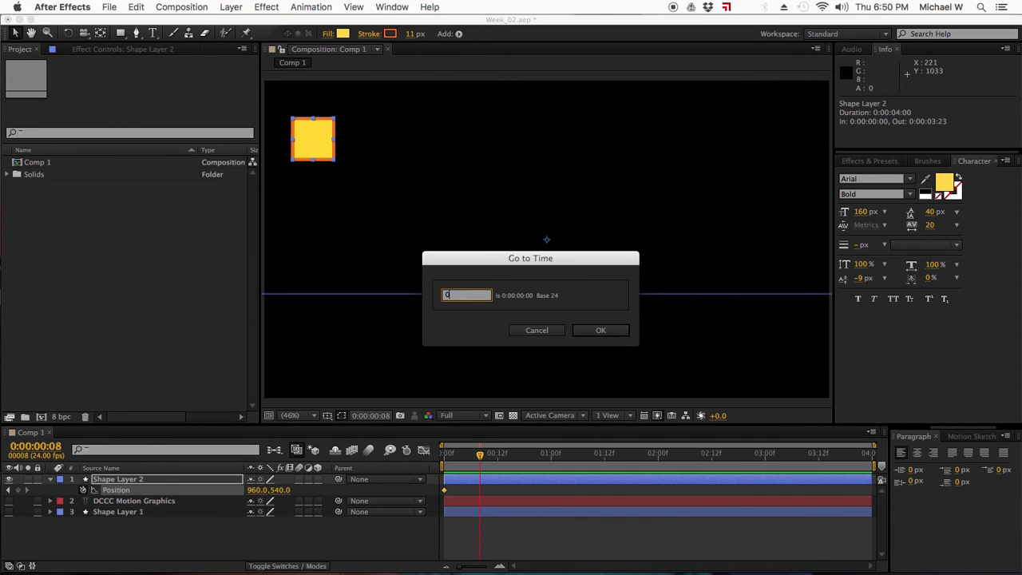
text(0)
key(Return)
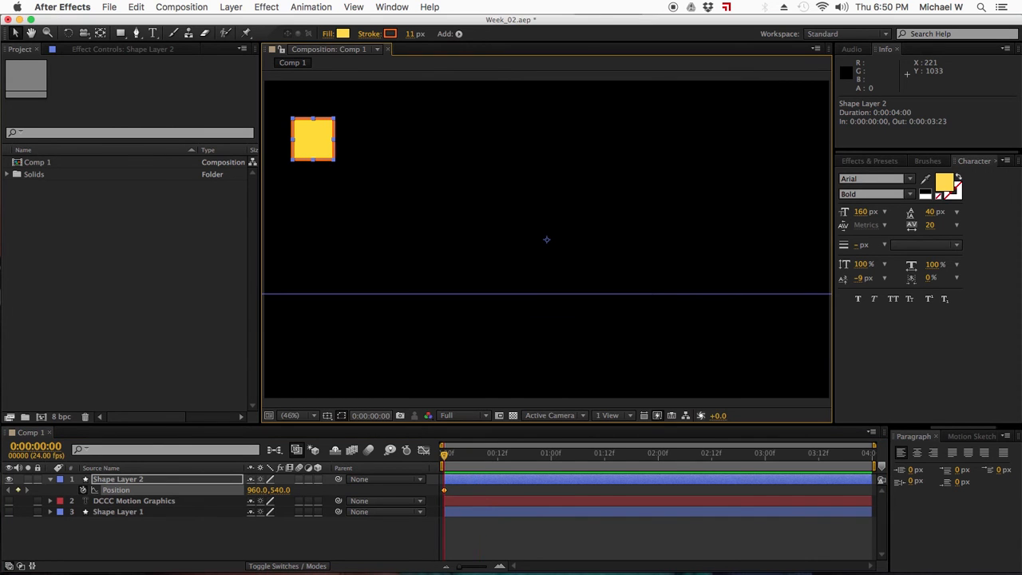
- Go to 0:00:00:10 and move the square down onto the guide, keyframing Position at about 1205, 997
click(374, 417)
text(0.10)
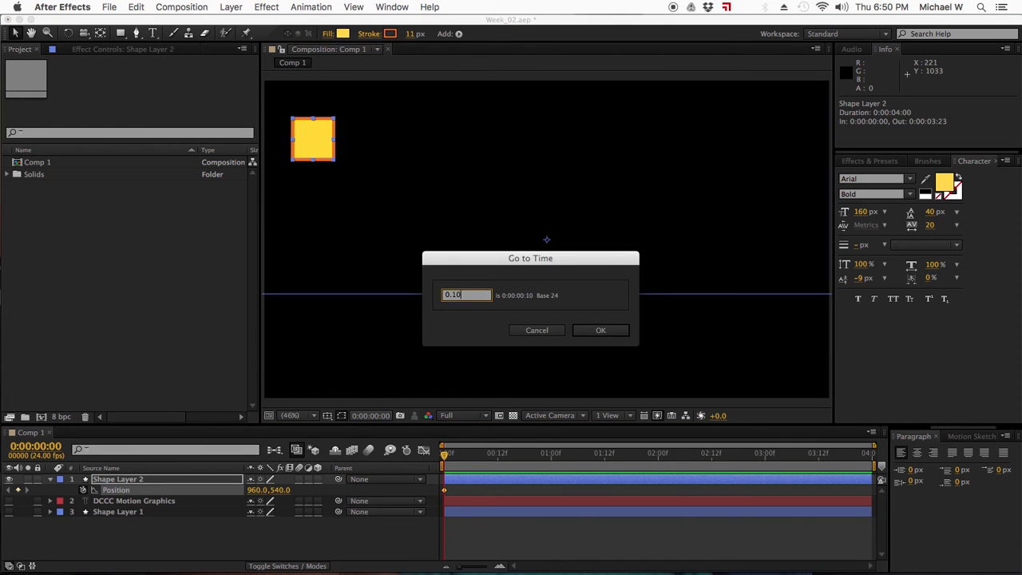
key(Return)
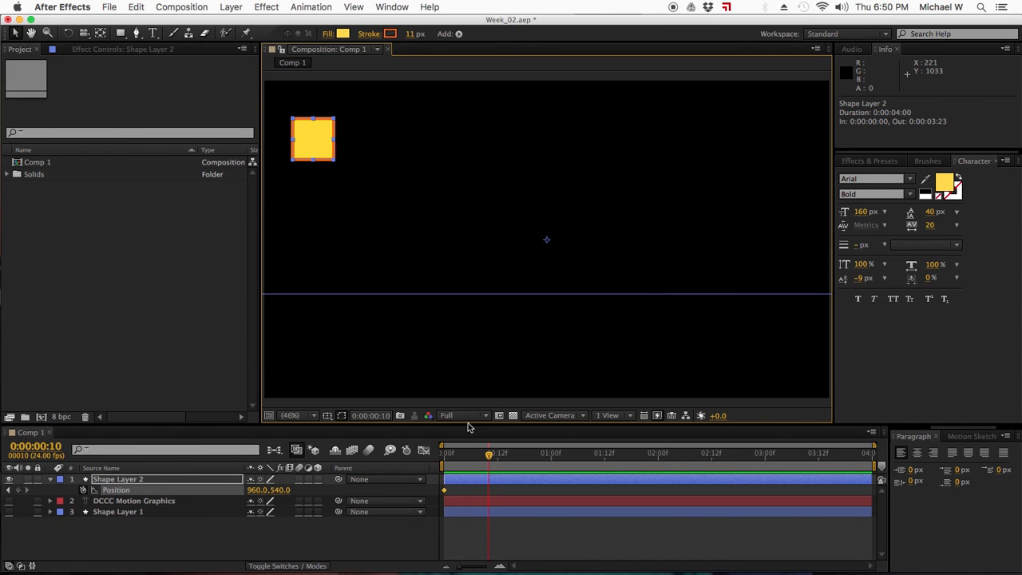
drag(303, 137, 385, 259)
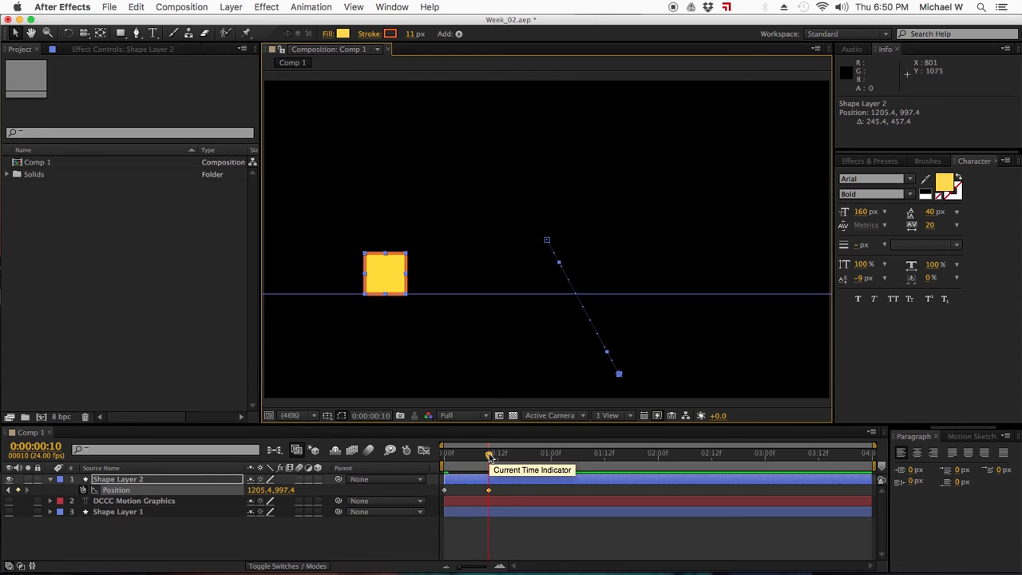
- At frame 16, move the square up and to the right, keyframing Position at about 1505, 572
drag(489, 454, 533, 453)
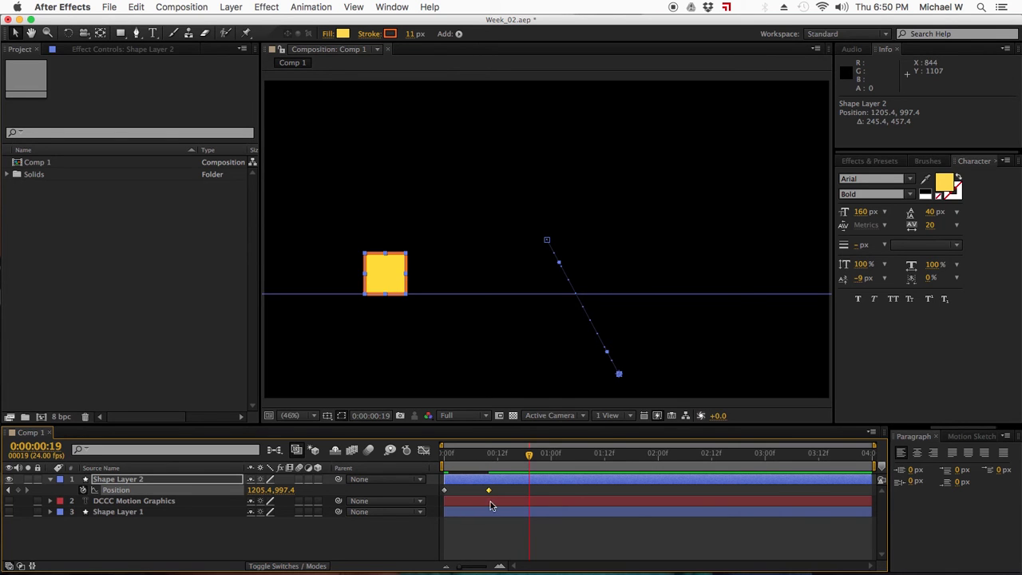
drag(531, 455, 518, 457)
drag(392, 273, 480, 149)
- At 0:00:01:00, move the square down to the guide at Position about 1935, 997, and return the playhead to the start
drag(515, 458, 551, 455)
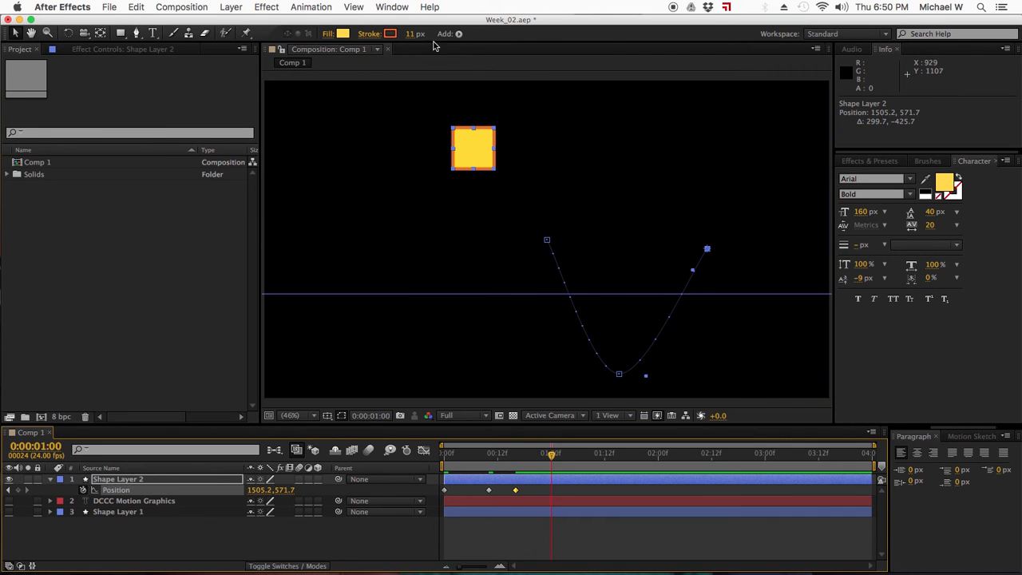
drag(472, 136, 600, 268)
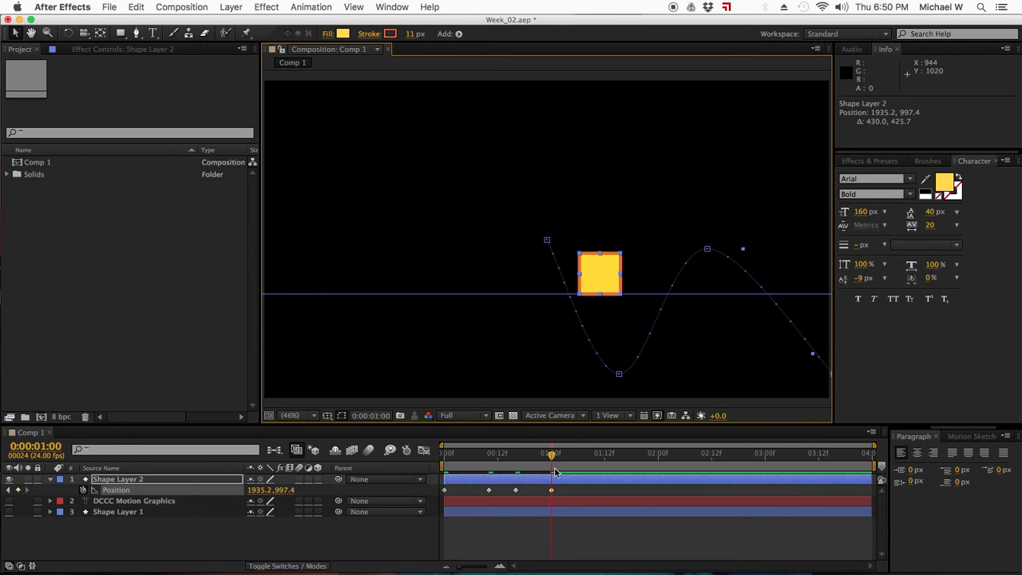
drag(551, 461, 411, 463)
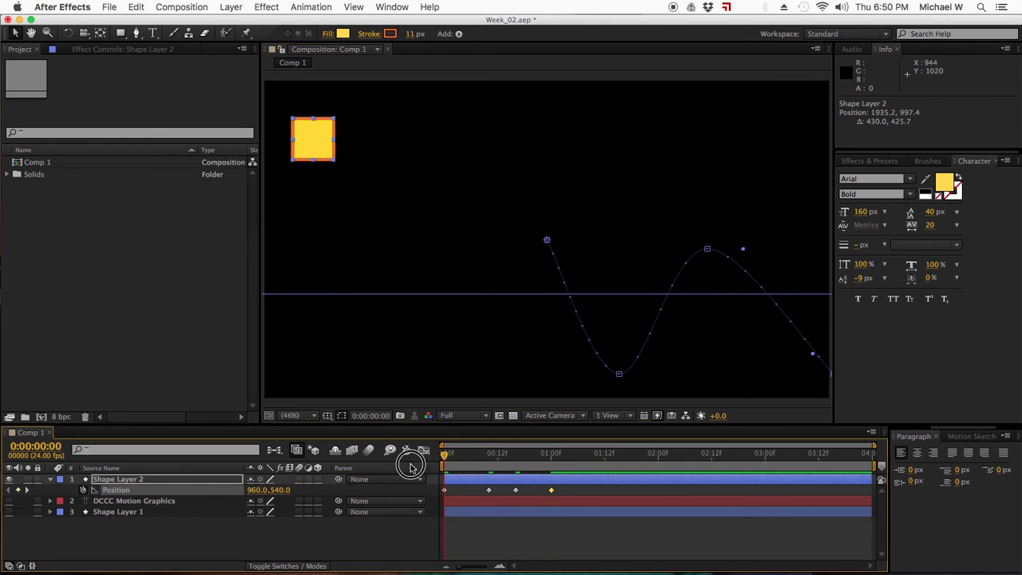
- Select the first Position keyframe and pull its path handle to about 1060, 519 so the motion path starts nearly horizontally
click(569, 489)
drag(569, 488, 433, 500)
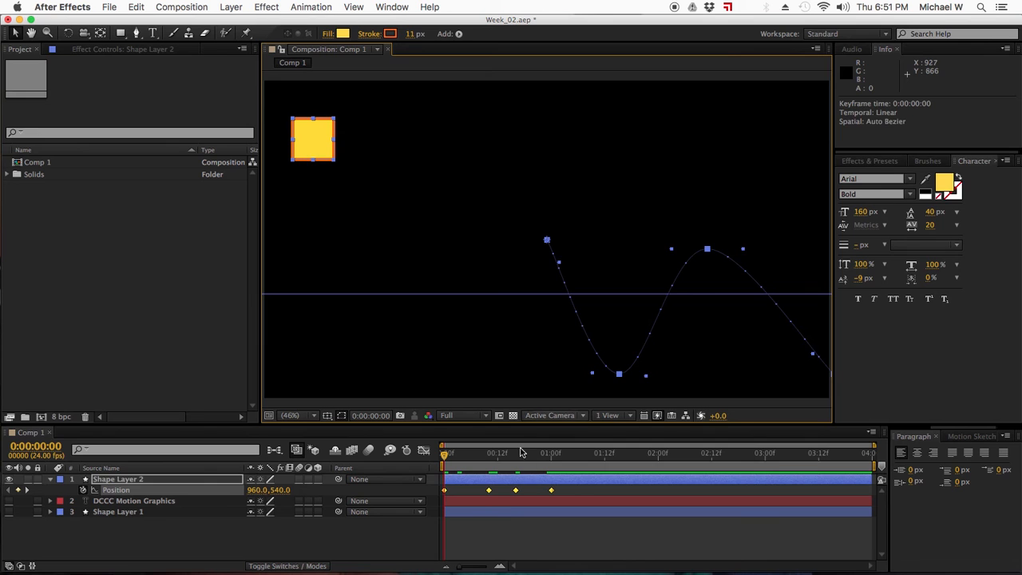
click(502, 520)
click(445, 492)
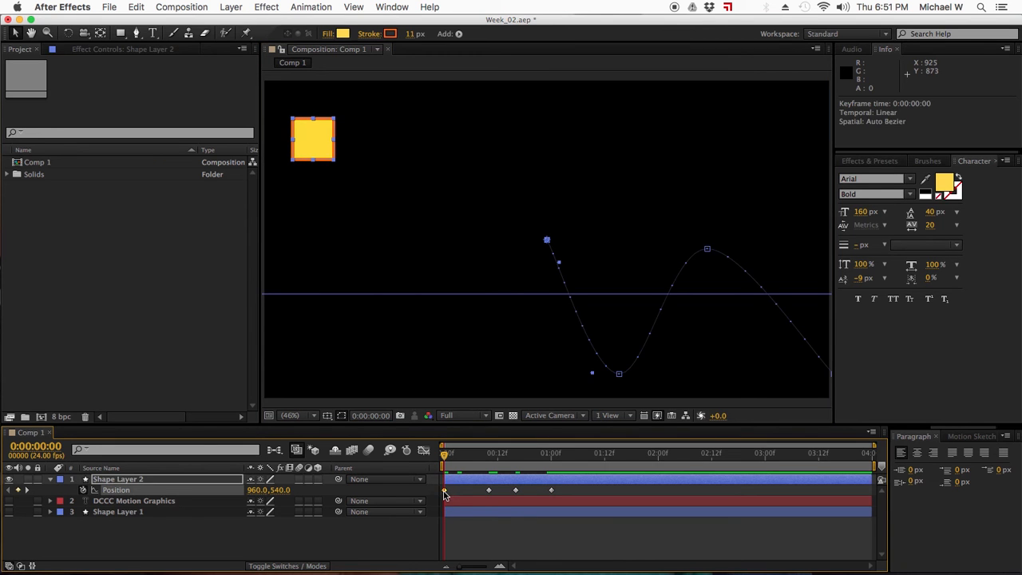
drag(559, 262, 578, 237)
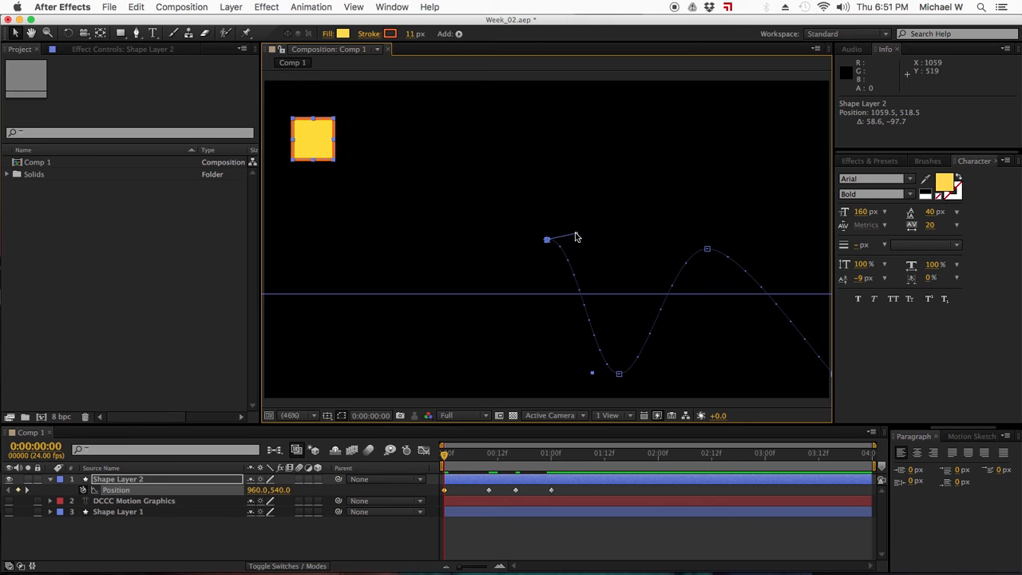
- Round the motion path's rise by lengthening the incoming handle of the frame 16 keyframe and the outgoing handle of the frame 10 keyframe
click(706, 250)
drag(674, 253, 645, 248)
drag(646, 375, 678, 372)
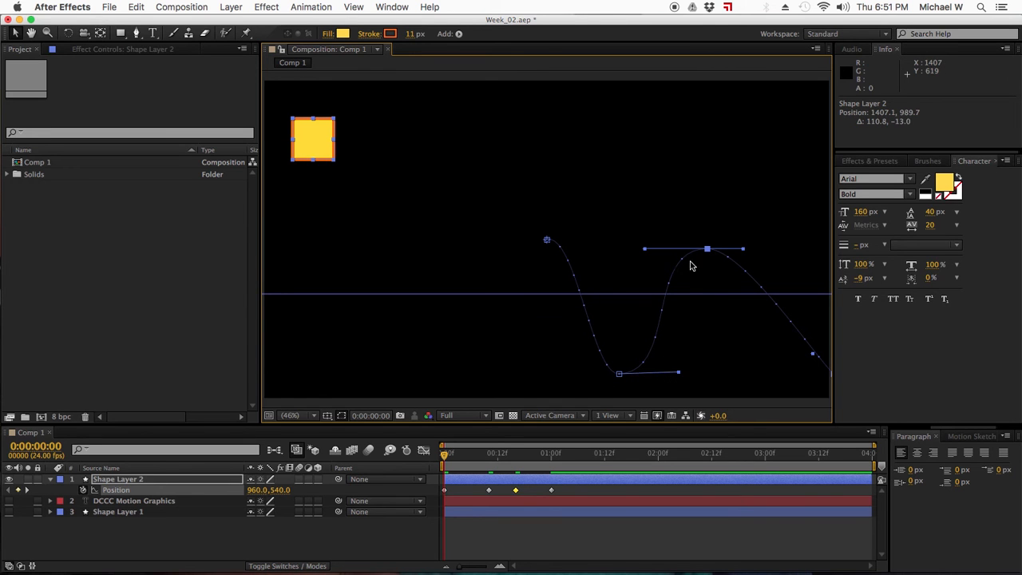
- Select all four Position keyframes of Shape Layer 2 and apply Easy Ease to them
mouse_move(444, 449)
mouse_down()
mouse_move(476, 454)
mouse_move(444, 452)
mouse_up()
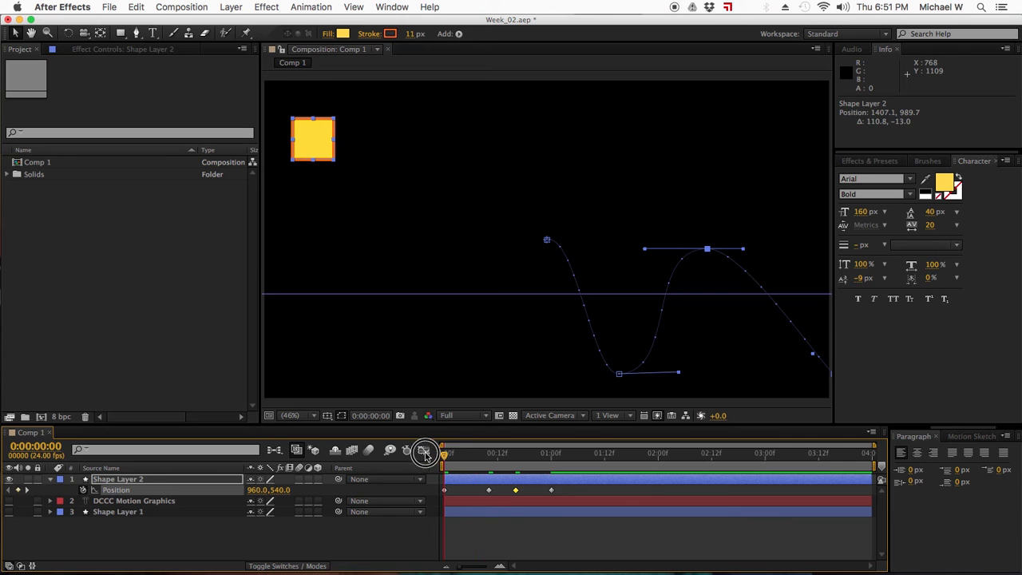
drag(574, 485, 431, 496)
click(591, 489)
drag(589, 490, 437, 499)
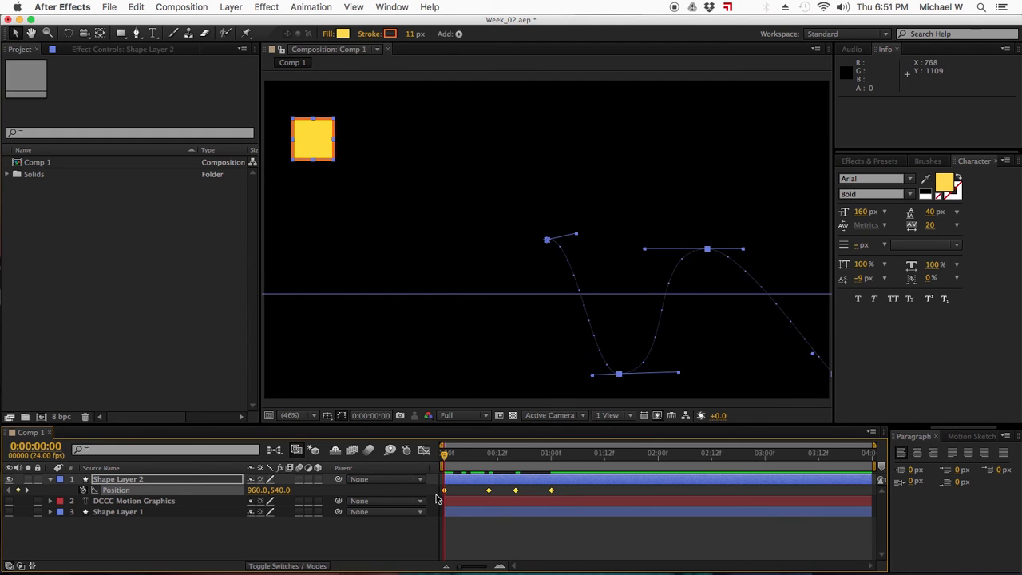
click(365, 548)
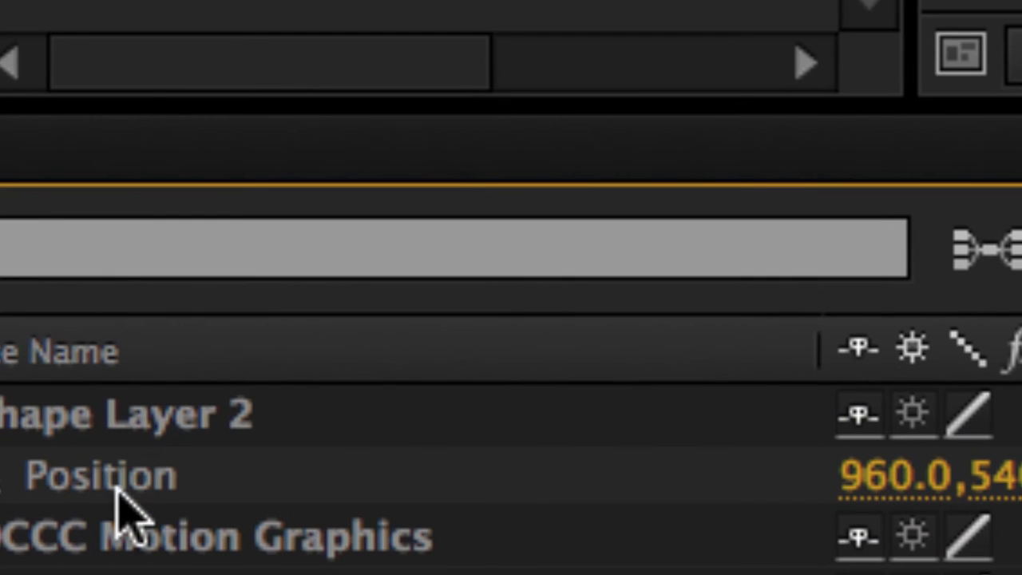
click(117, 490)
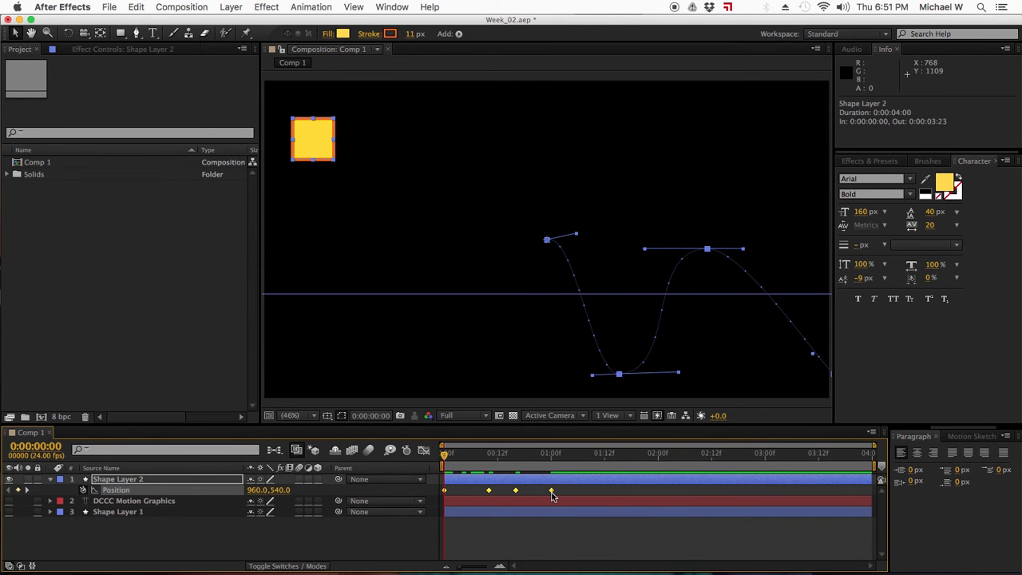
mouse_move(551, 495)
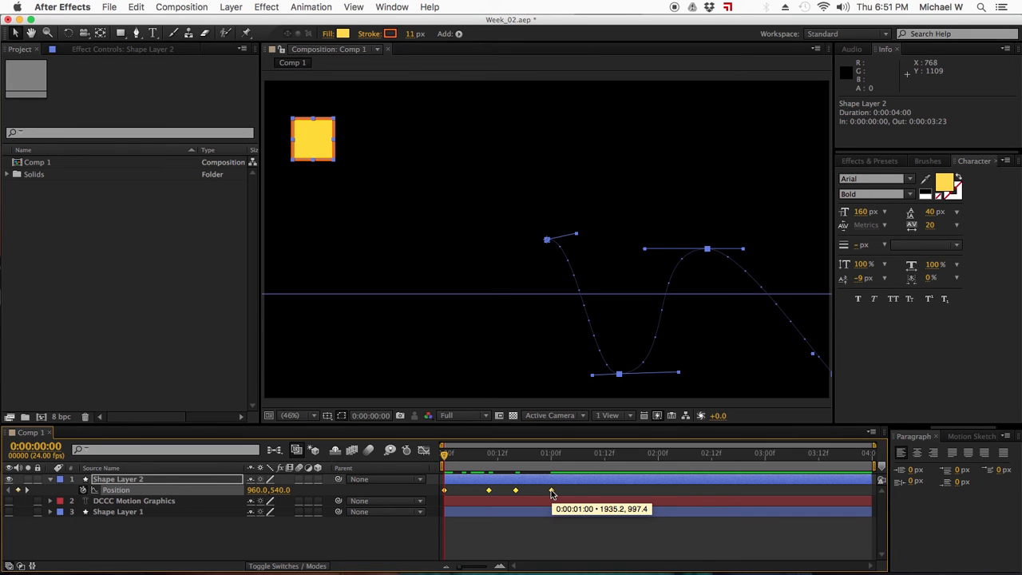
right_click(551, 492)
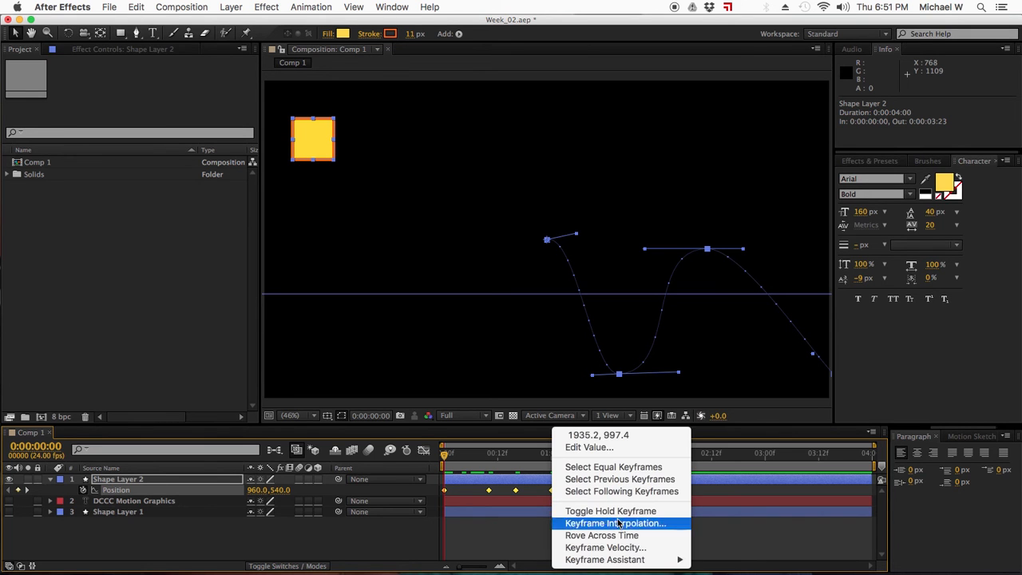
mouse_move(619, 561)
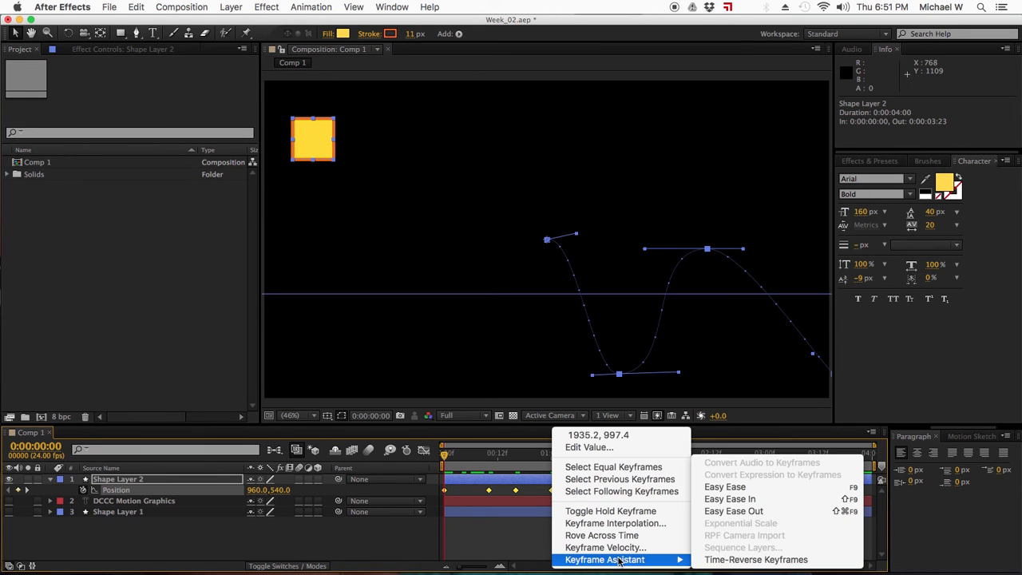
click(725, 487)
- Show the Position speed graph fitted to the view and scrub to 0:00:00:04
click(424, 451)
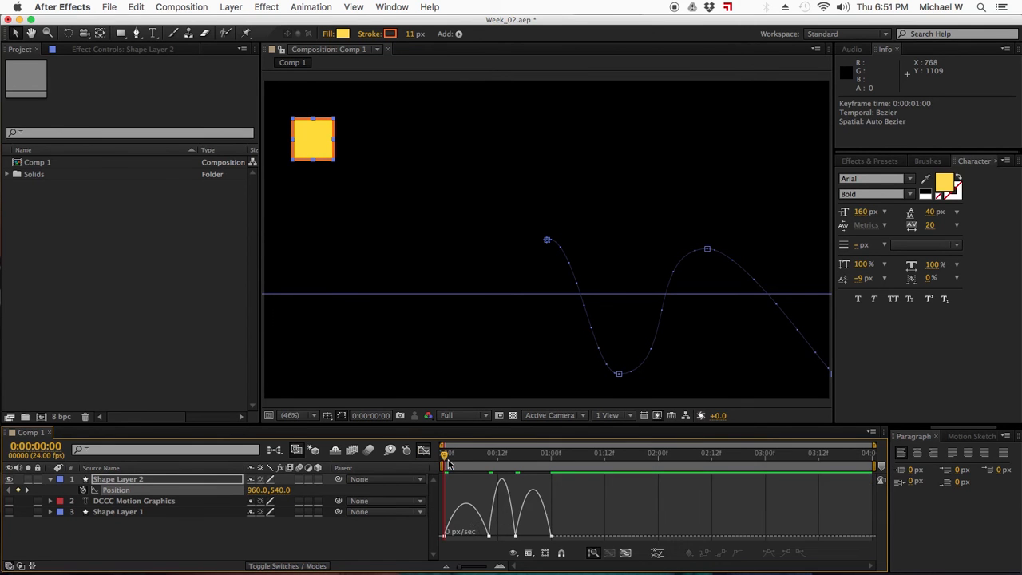
click(627, 554)
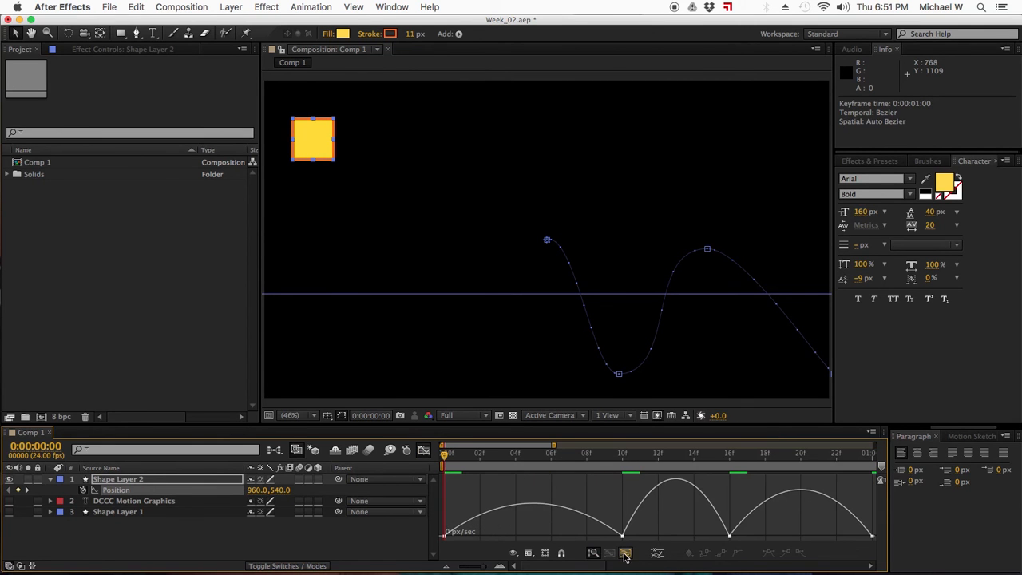
drag(445, 455, 518, 455)
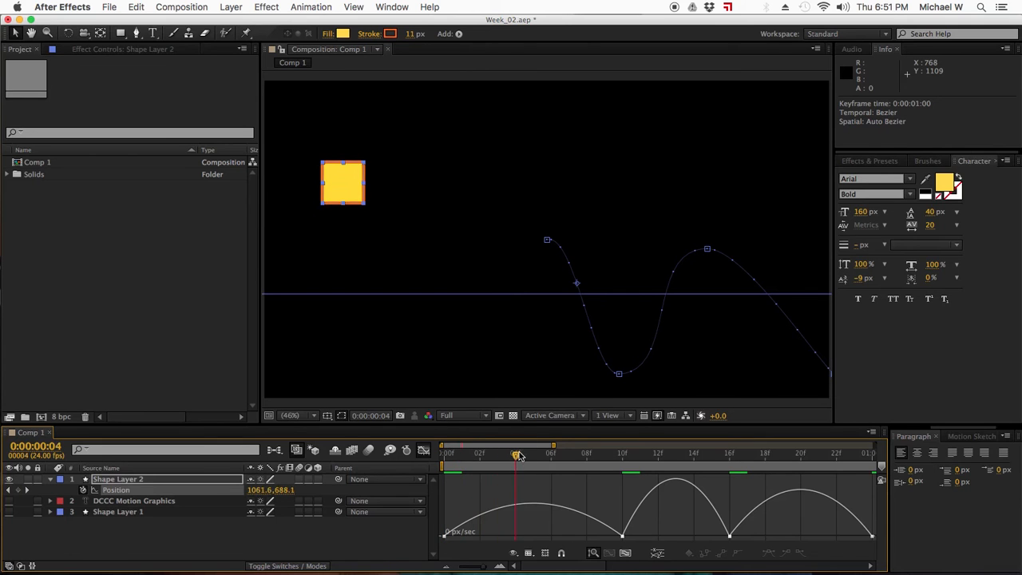
- Shorten the outgoing speed handle of the first Position keyframe almost to the keyframe, and preview the fall from the start
click(445, 536)
click(476, 540)
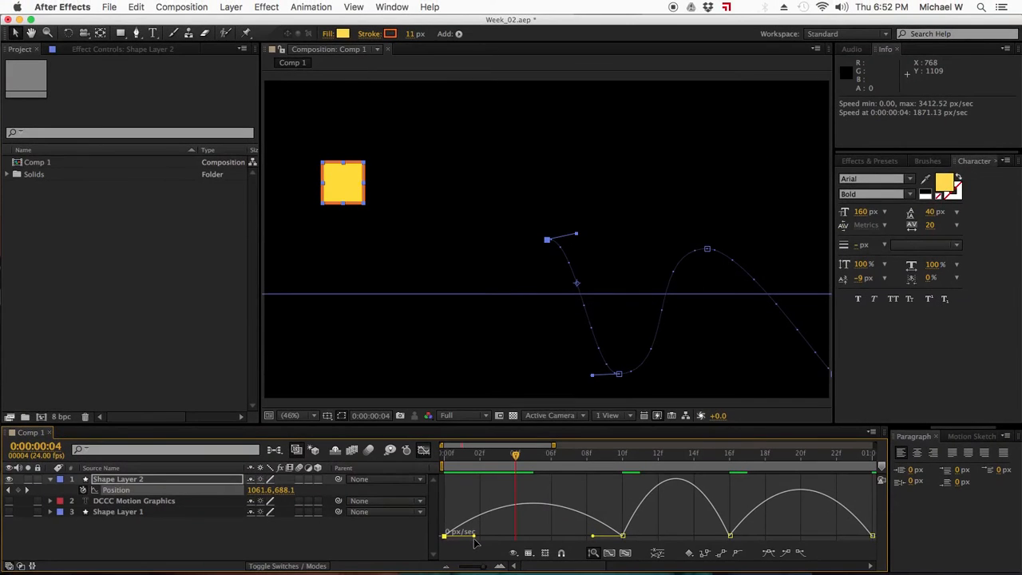
click(472, 538)
drag(474, 542, 452, 539)
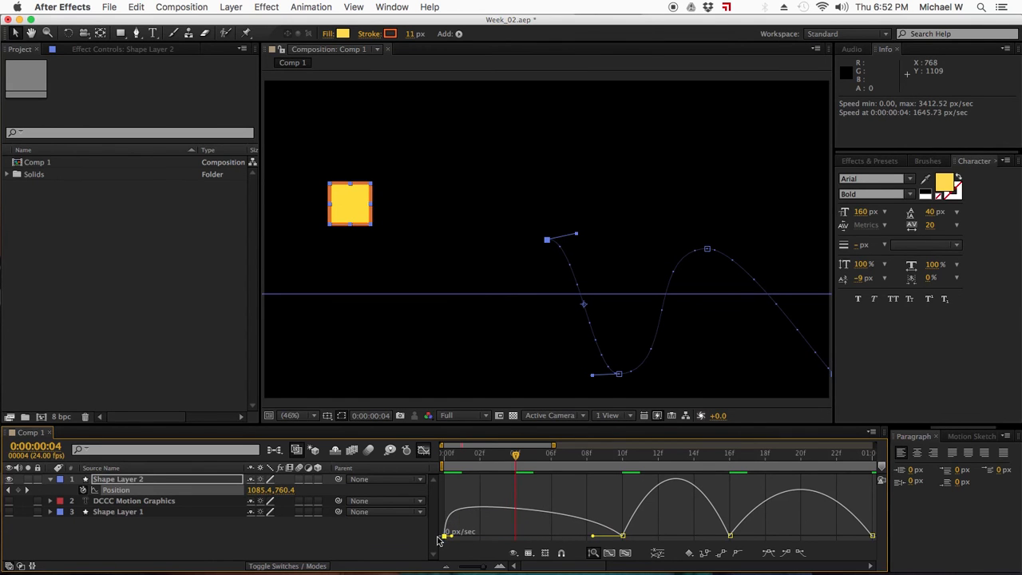
drag(507, 459, 440, 460)
key(space)
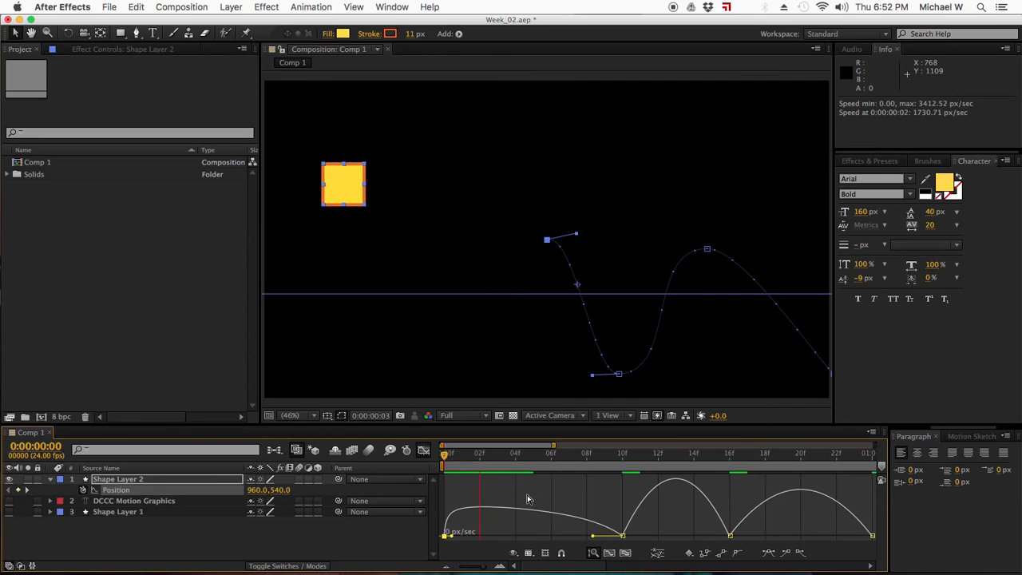
- Shorten the incoming speed handle of the frame 10 keyframe almost to the keyframe, and preview from the start
drag(593, 536, 626, 557)
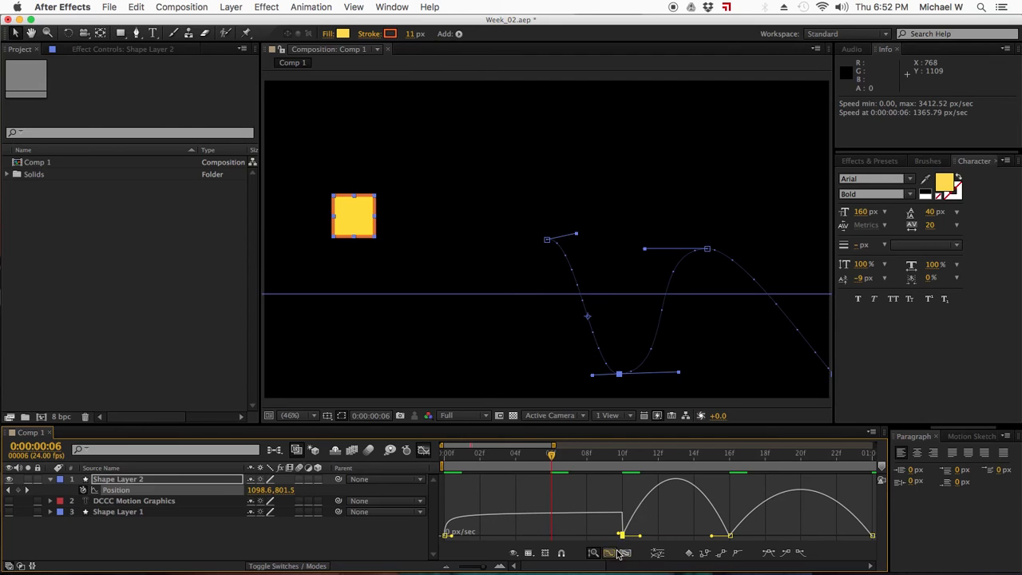
key(super+z)
drag(598, 537, 625, 541)
drag(471, 461, 415, 466)
key(space)
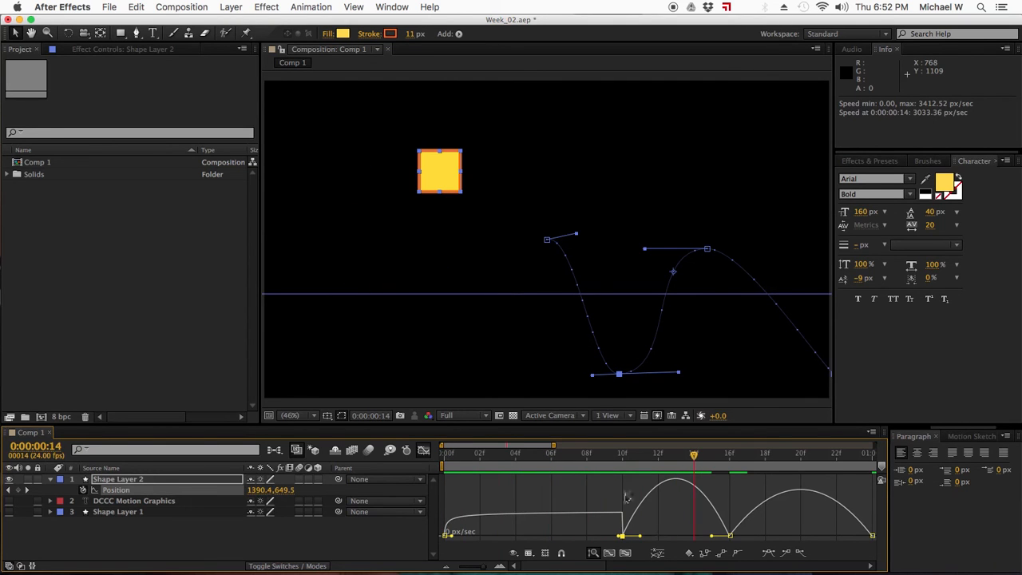
- Lengthen the outgoing speed handle of the frame 10 keyframe to about frame 12.5, and preview the rebound
drag(640, 541, 667, 539)
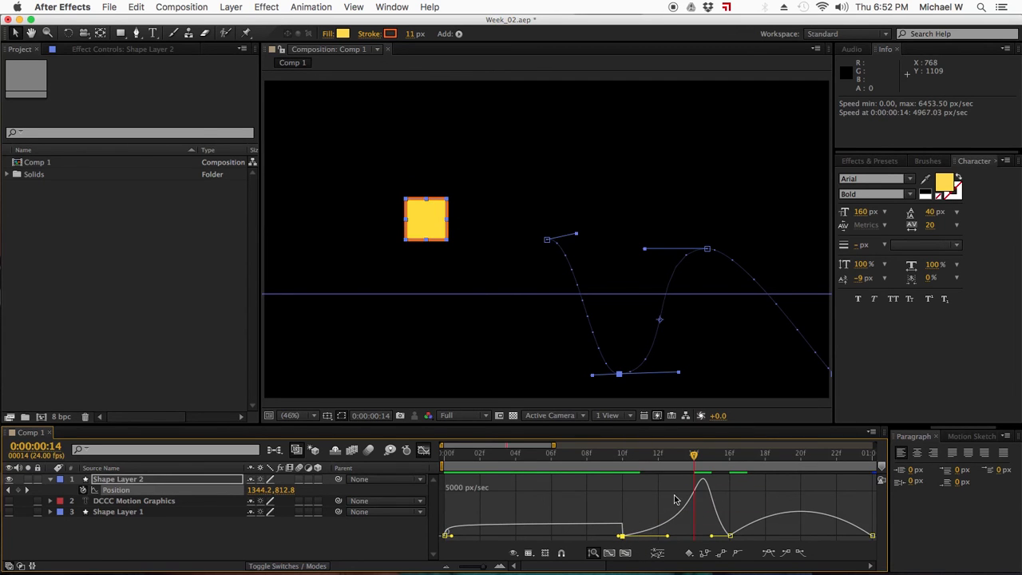
drag(693, 454, 605, 466)
key(space)
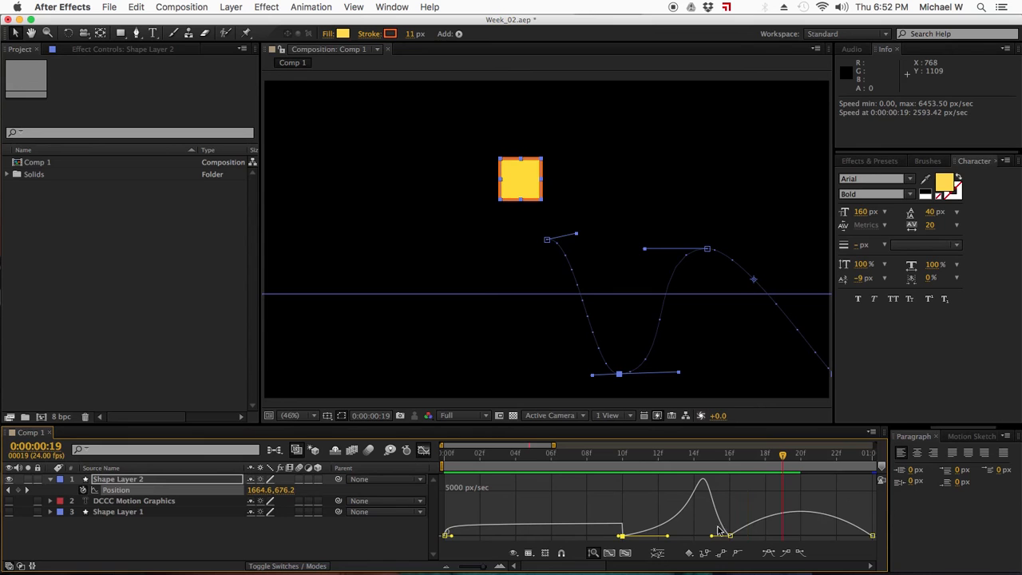
- Shorten the last keyframe's incoming and the frame 16 keyframe's outgoing speed handles almost to their keyframes, and preview the second fall
click(855, 537)
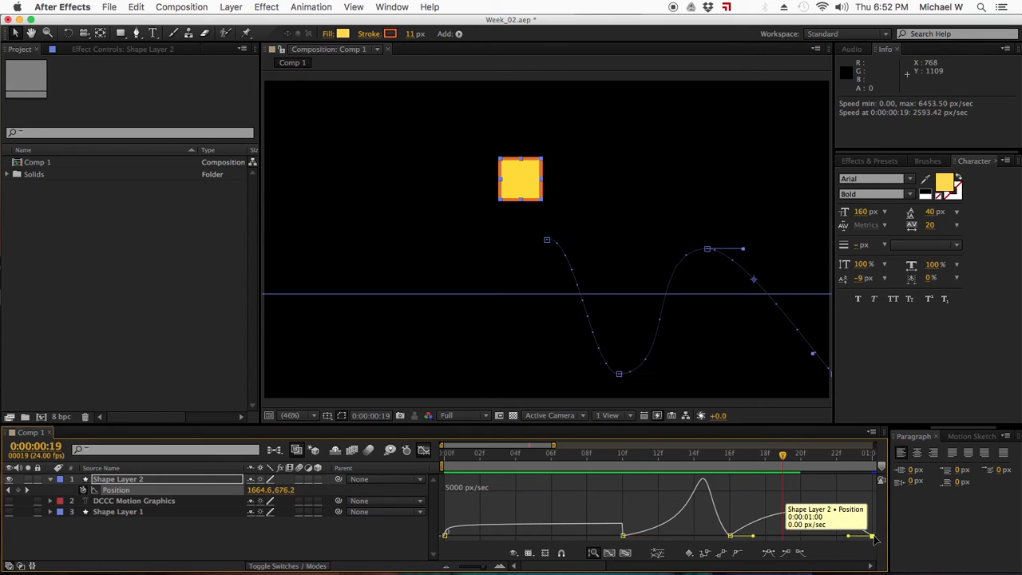
drag(850, 542, 819, 534)
drag(752, 537, 730, 538)
click(604, 465)
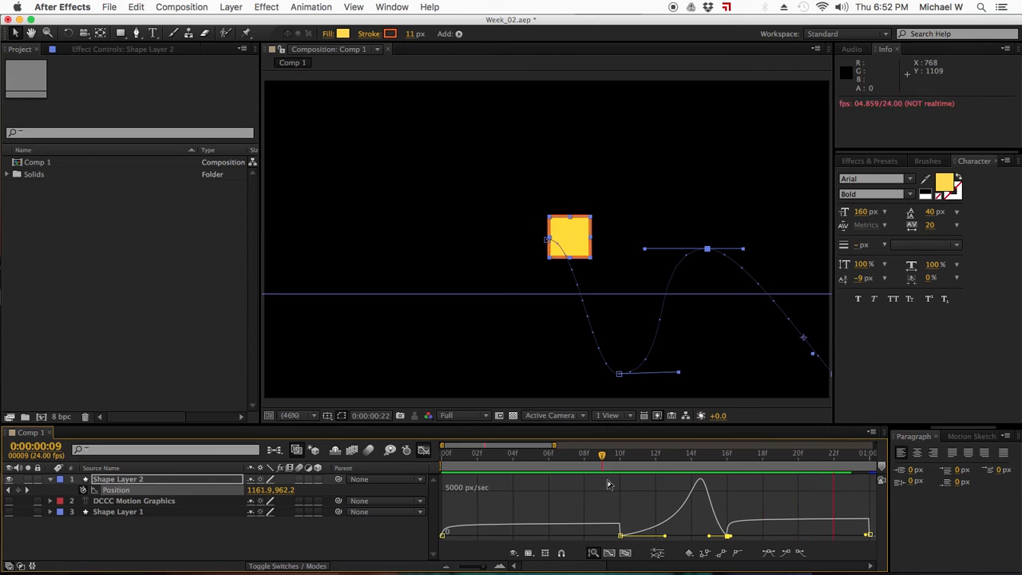
key(space)
- Move the Position keyframe from frame 16 to frame 15 in the speed graph and preview the bounce
drag(728, 536, 711, 536)
click(609, 471)
key(space)
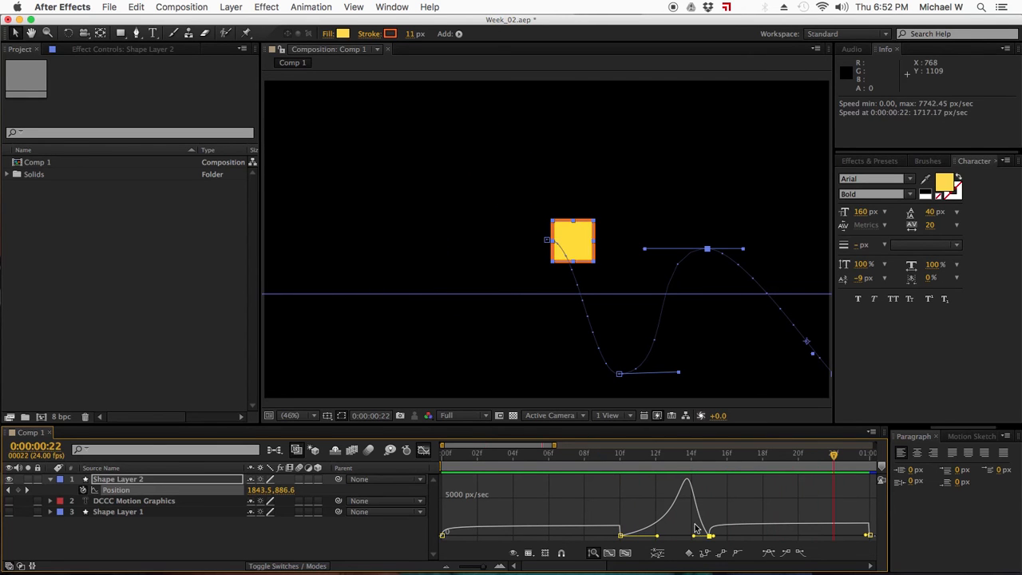
- Move the last Position keyframe to frame 19 in the speed graph and review the second fall
drag(869, 537, 816, 541)
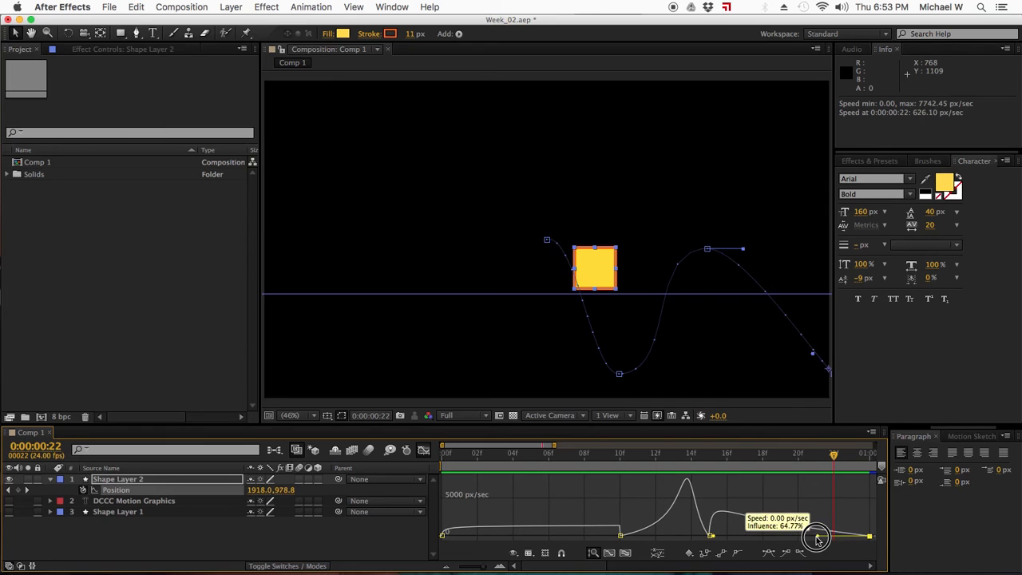
key(super+z)
click(871, 538)
drag(870, 538, 781, 541)
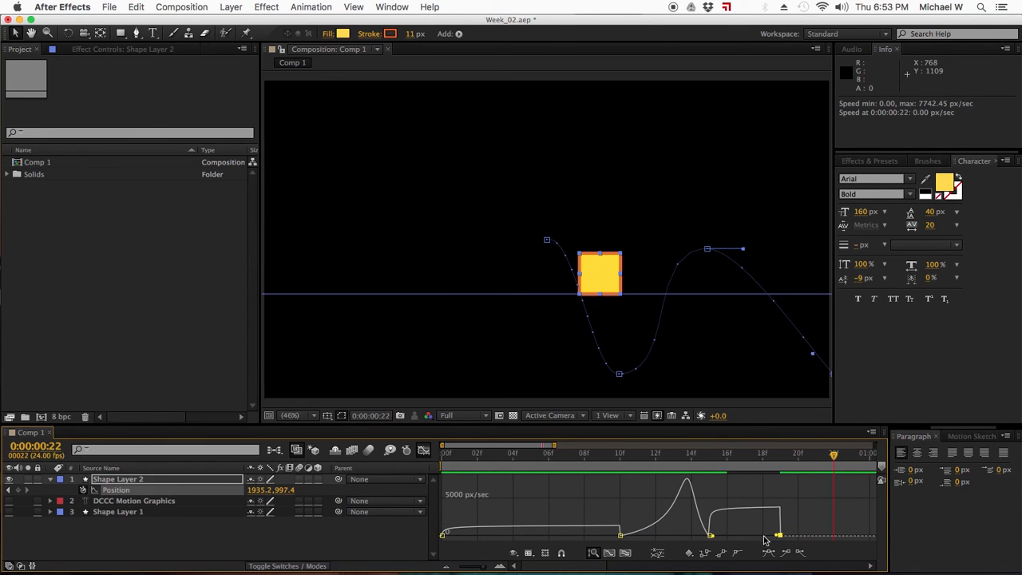
click(673, 467)
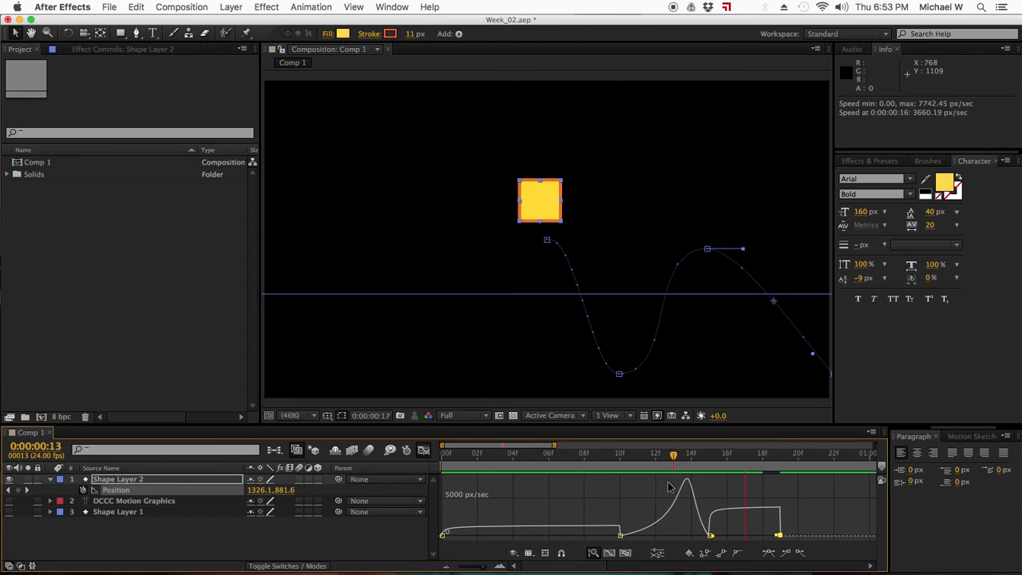
click(787, 470)
drag(797, 457, 619, 467)
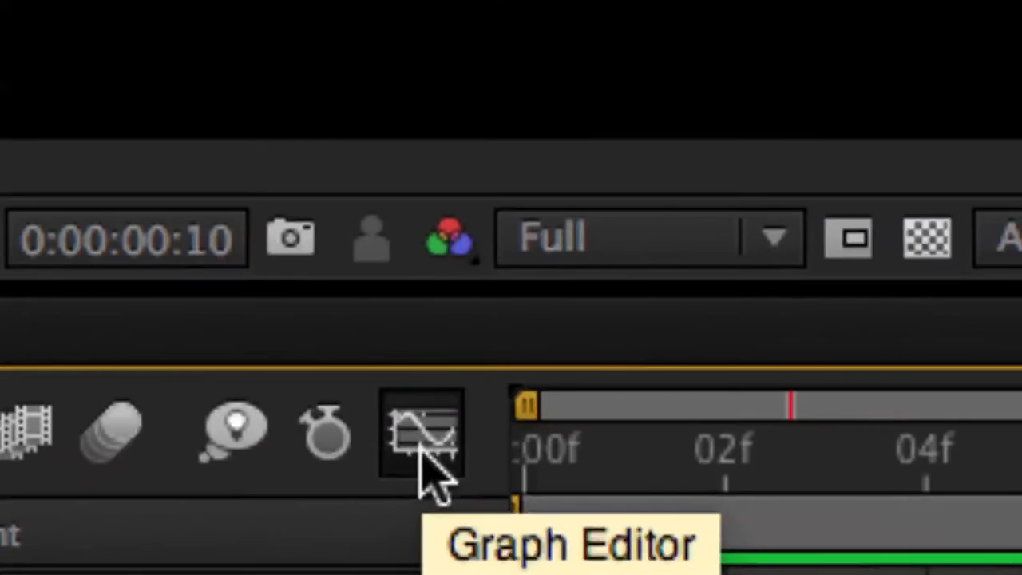
- Close the Graph Editor, show Shape Layer 2's Transform properties and set a Scale keyframe at frame 6
click(431, 472)
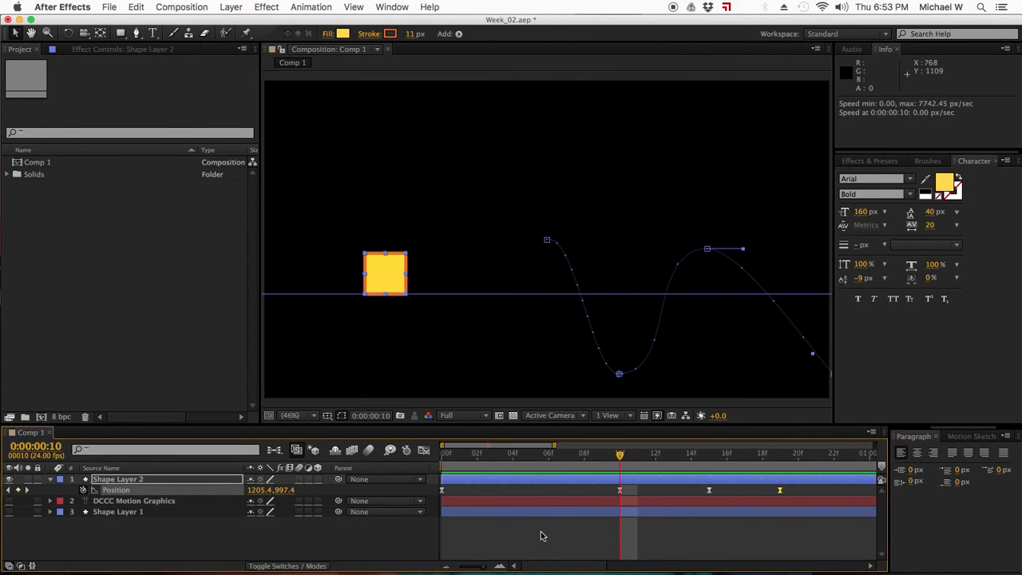
drag(525, 460, 547, 470)
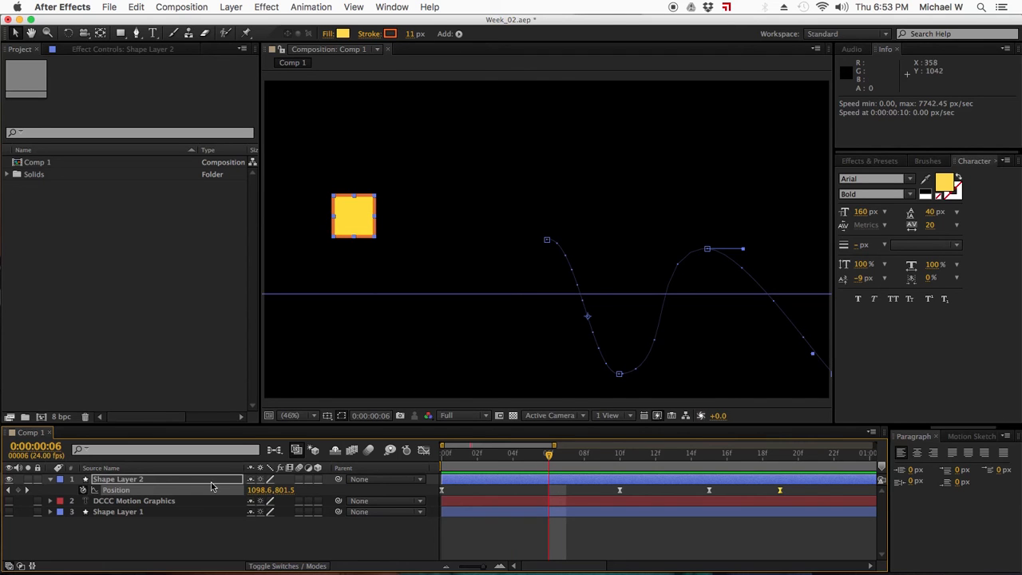
key(s)
key(s)
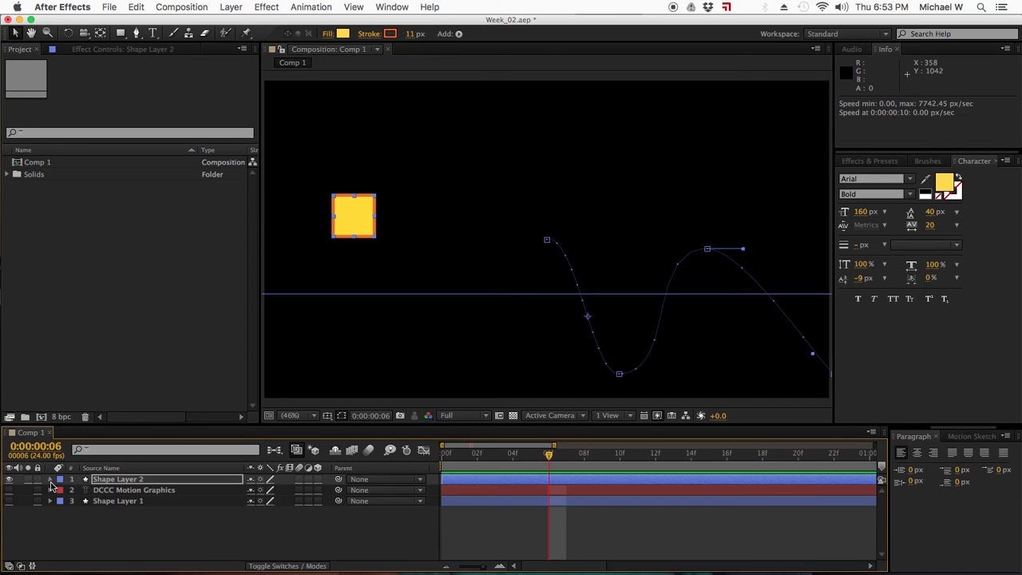
click(50, 479)
click(61, 501)
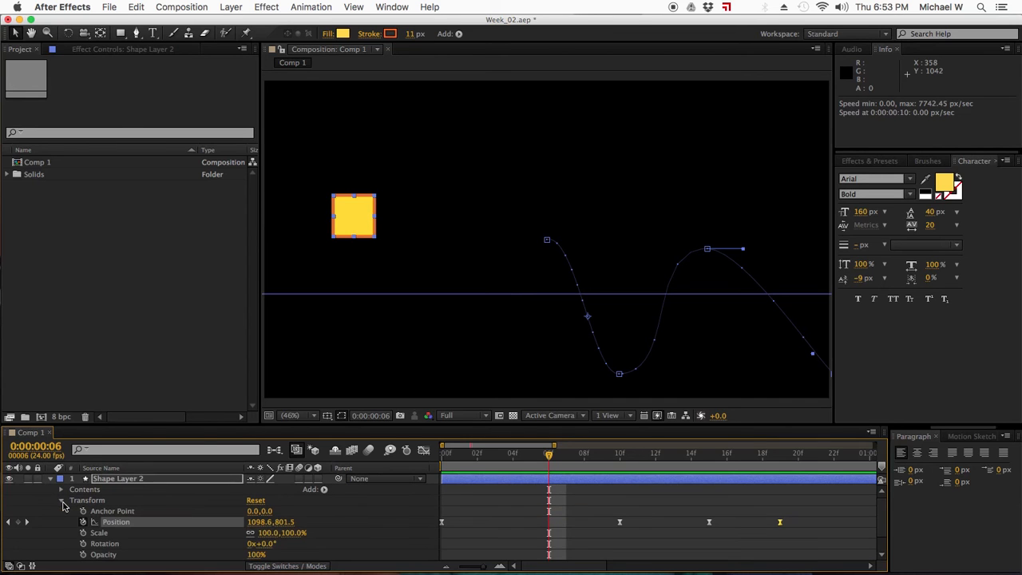
click(83, 533)
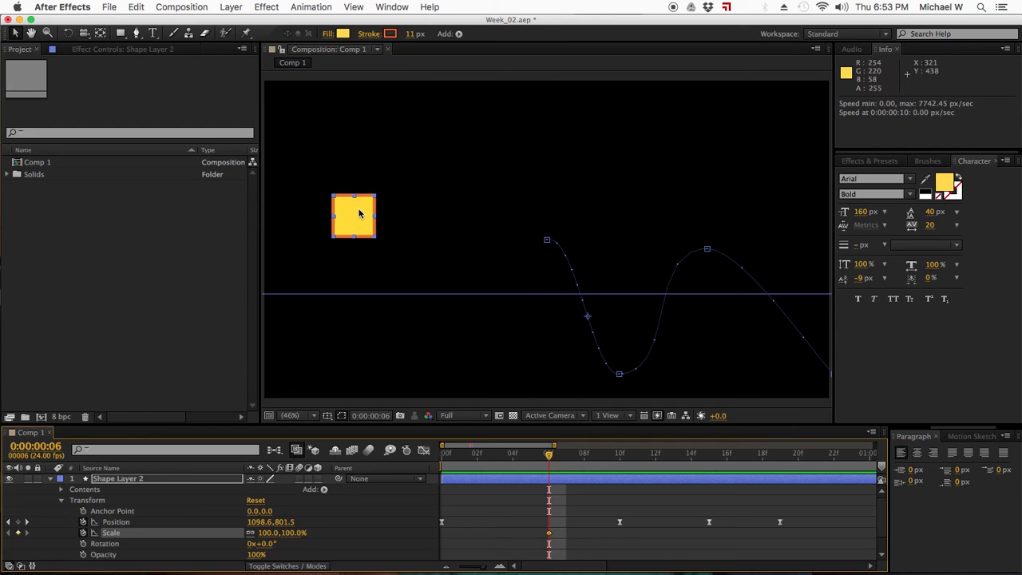
- At frame 7, unlink the Scale proportions of Shape Layer 2 and stretch the square to 84.0, 124.0%
key(Page_Down)
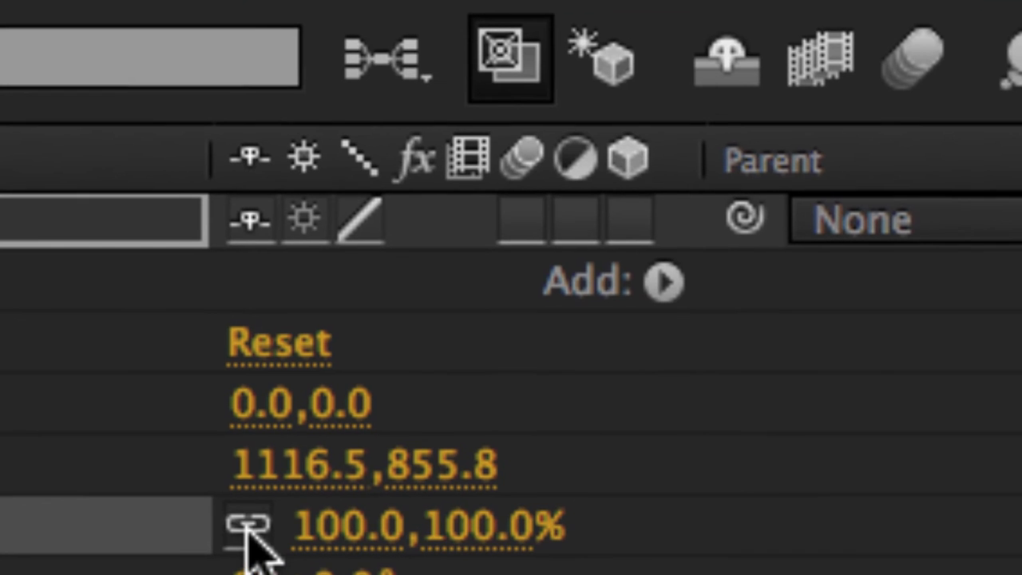
click(250, 533)
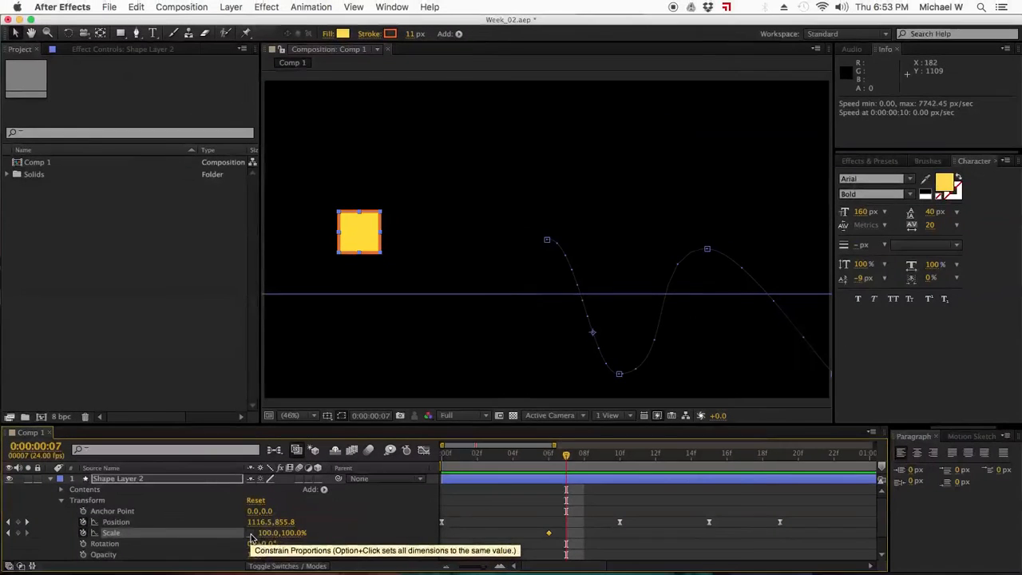
drag(263, 535, 270, 540)
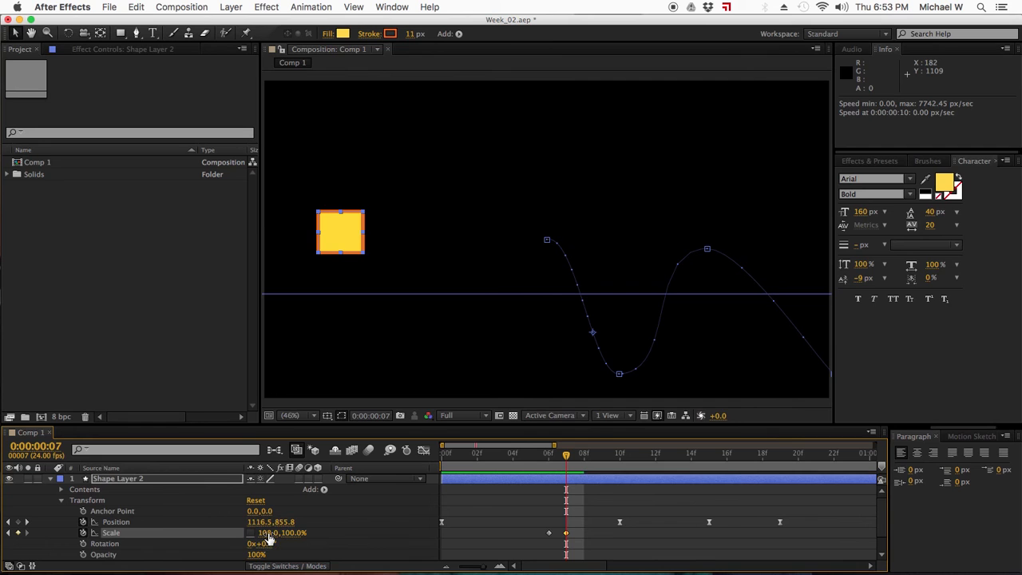
key(super+z)
drag(296, 539, 260, 538)
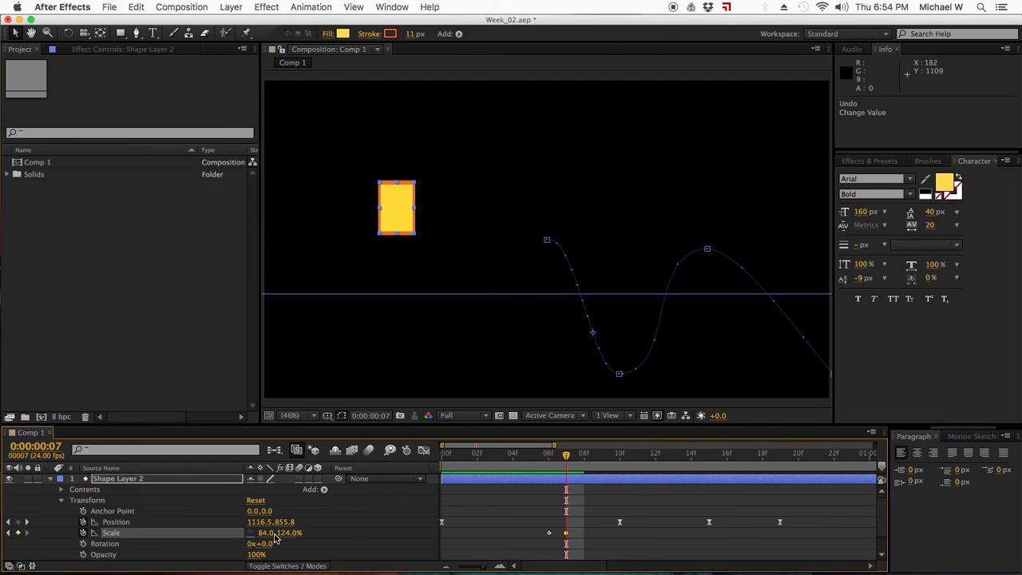
- At frame 12, squash Shape Layer 2 to a Scale of 128.0, 83.0% and scrub through the bounce
drag(567, 456, 652, 469)
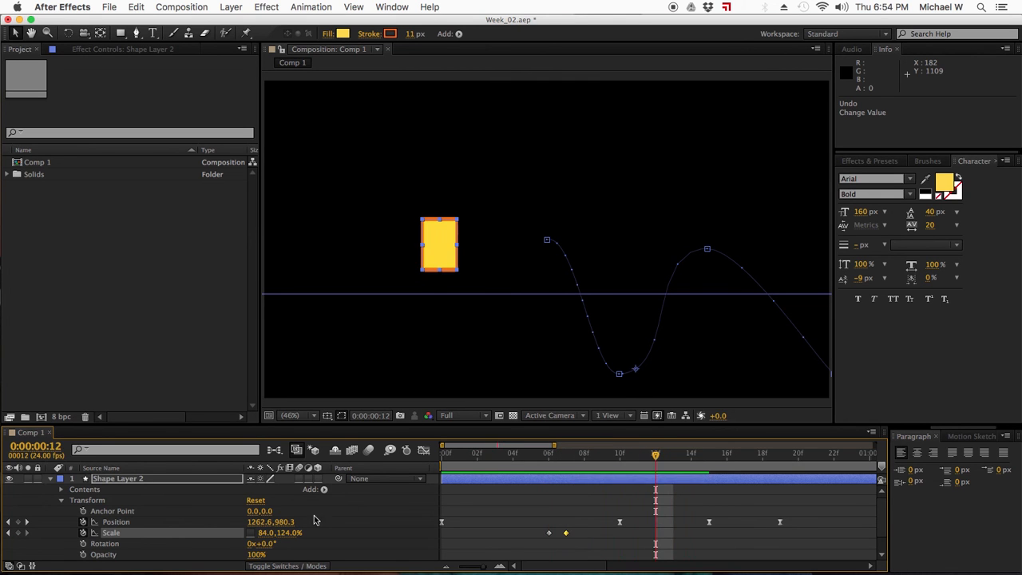
mouse_move(288, 538)
mouse_down()
mouse_move(265, 543)
mouse_move(299, 535)
mouse_up()
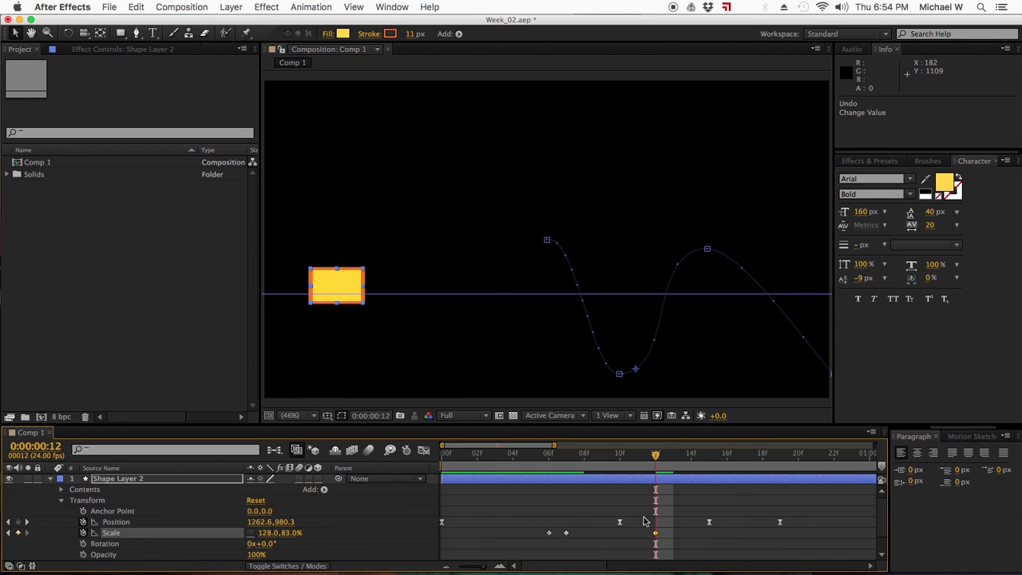
drag(534, 460, 671, 455)
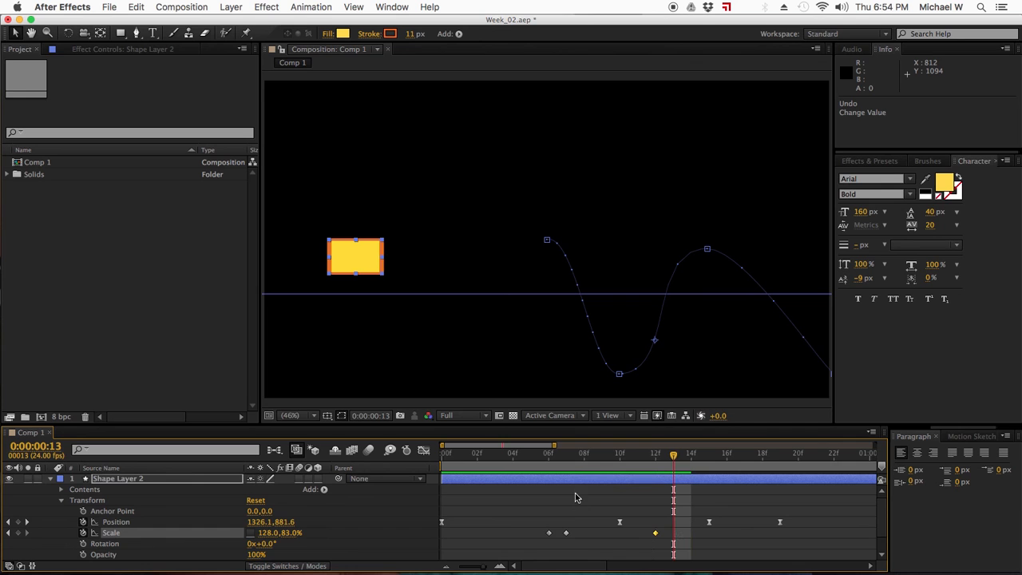
- Collapse and deselect Shape Layer 2, and draw a square about 170 px wide above it as a new shape layer
click(391, 209)
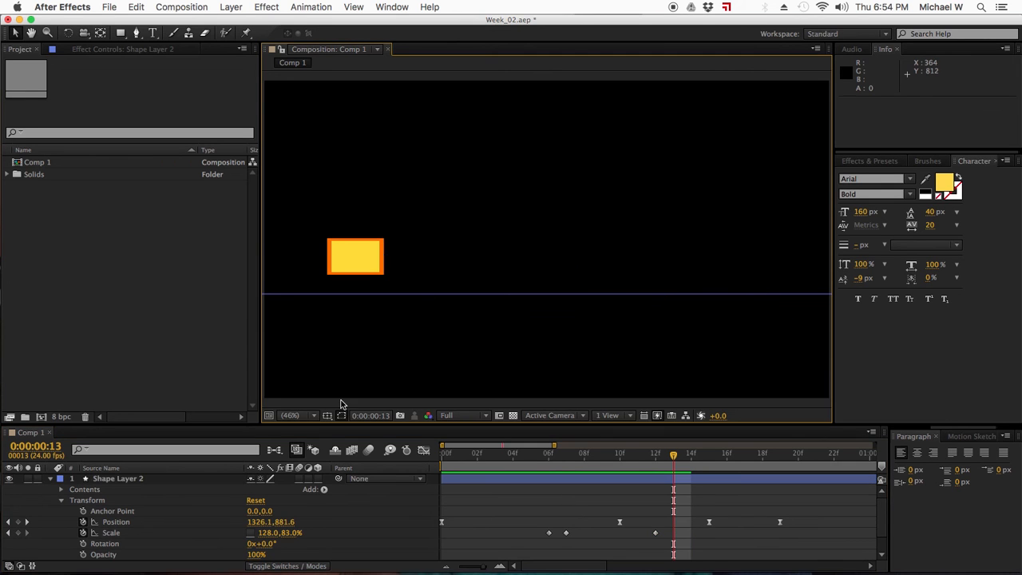
click(49, 480)
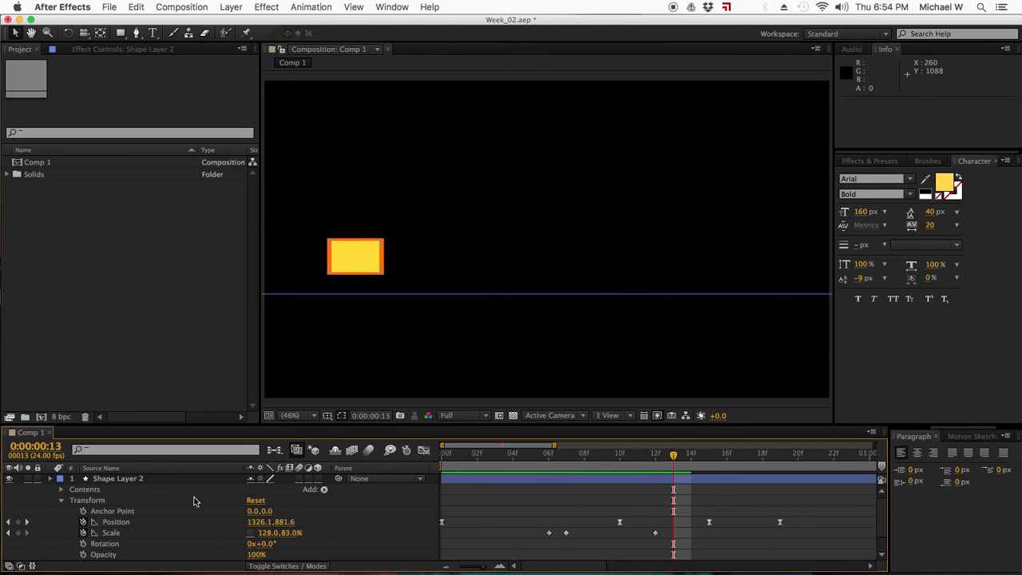
click(98, 484)
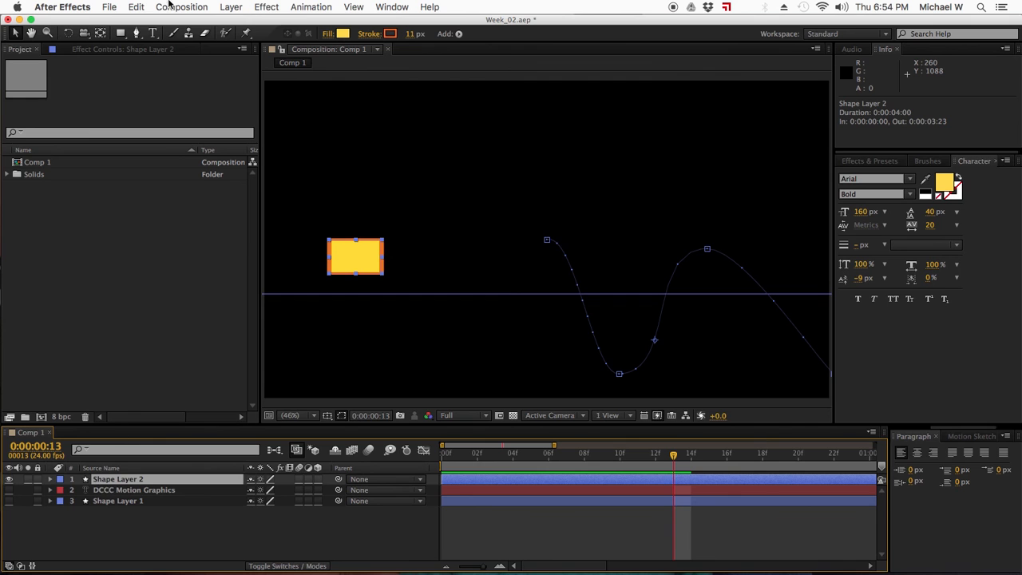
click(256, 538)
click(121, 33)
drag(352, 121, 404, 171)
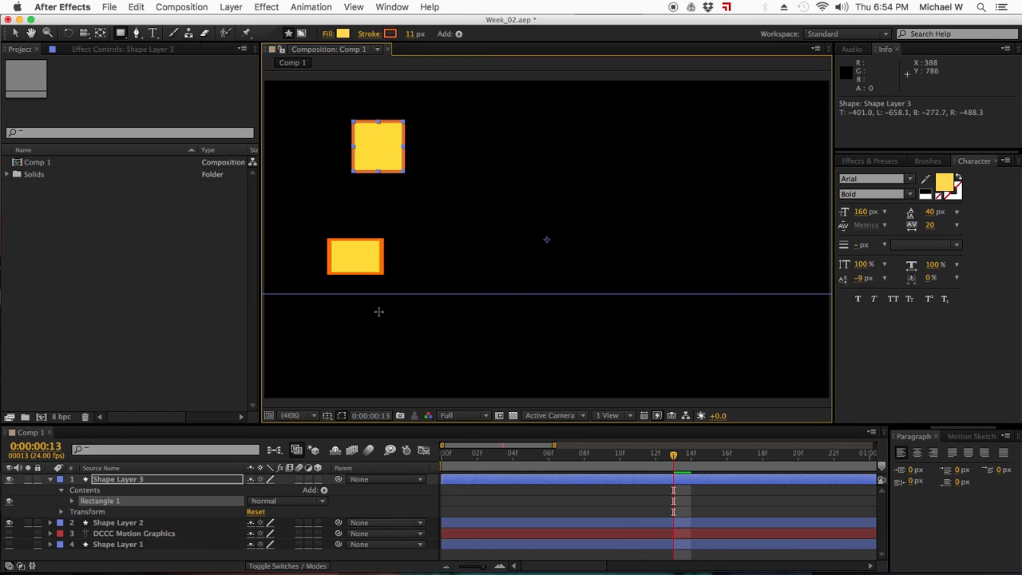
- Move Shape Layer 3's anchor point to the centre of its square with the Pan Behind tool and show its Position property
click(124, 481)
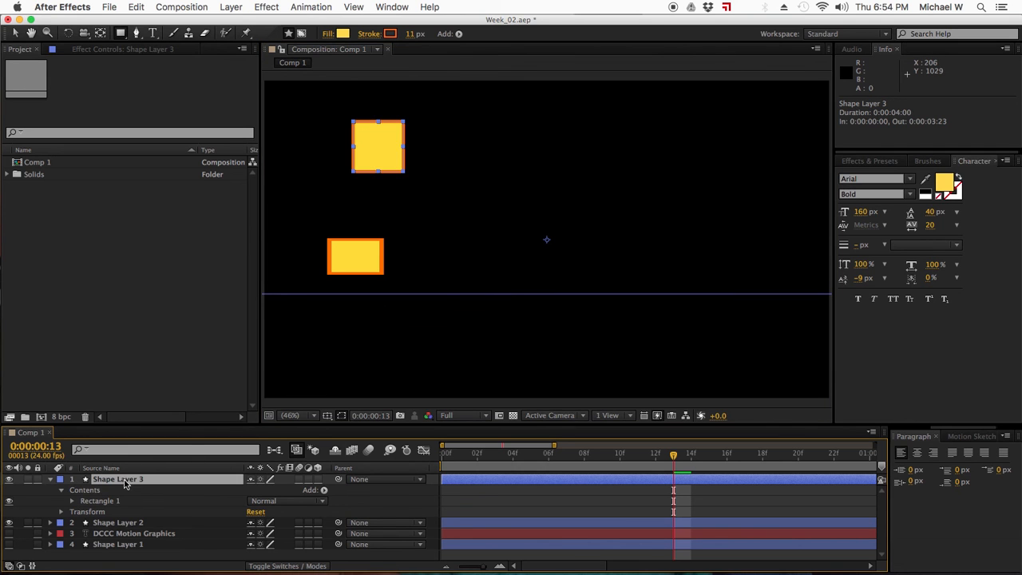
click(12, 34)
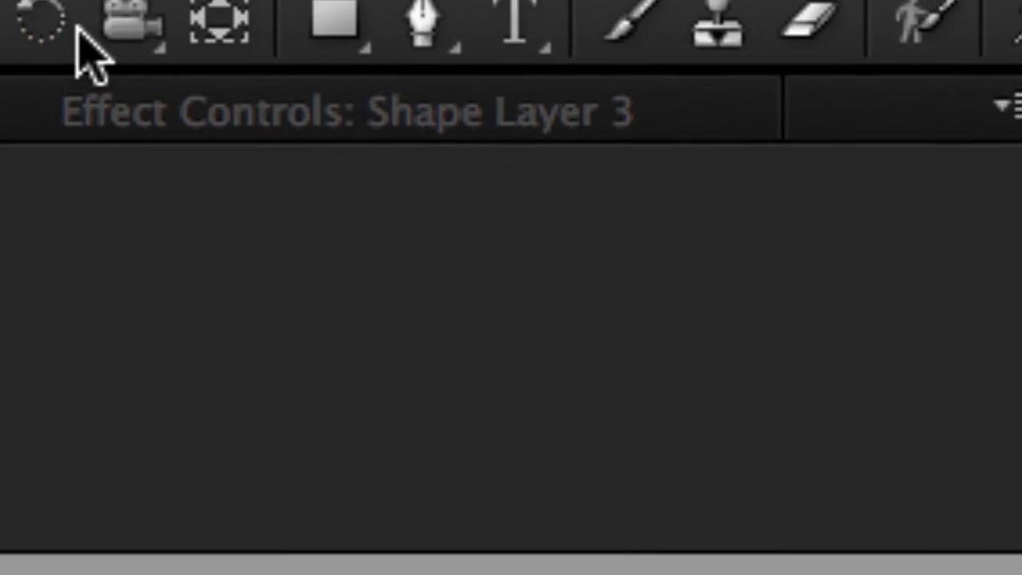
click(136, 31)
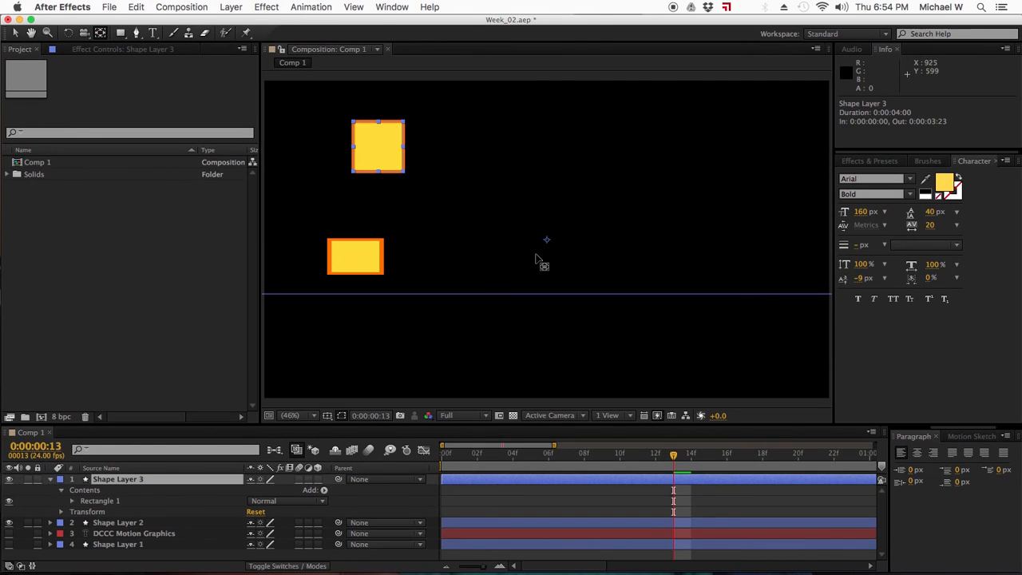
drag(547, 241, 415, 163)
drag(547, 242, 380, 149)
key(u)
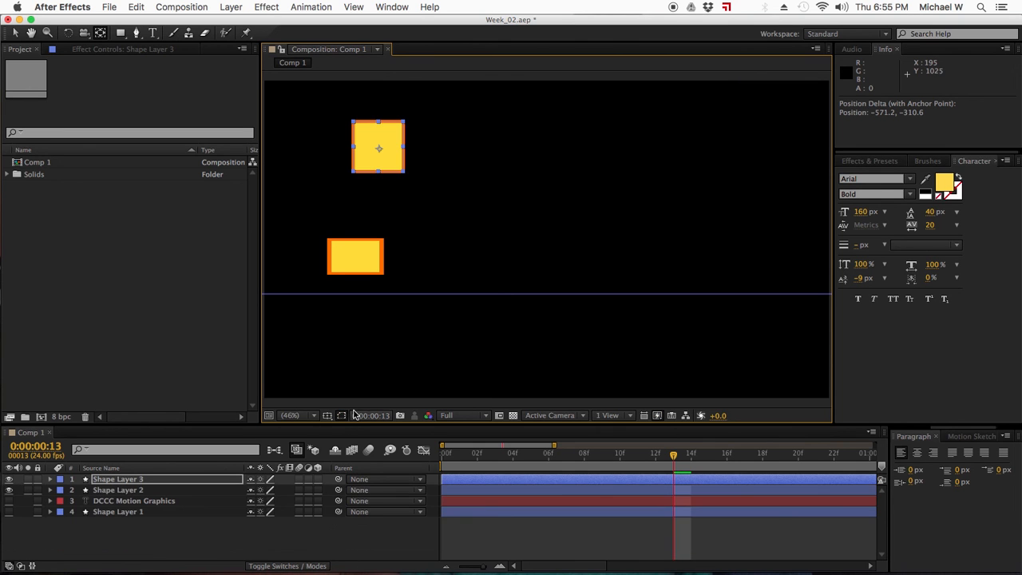
key(p)
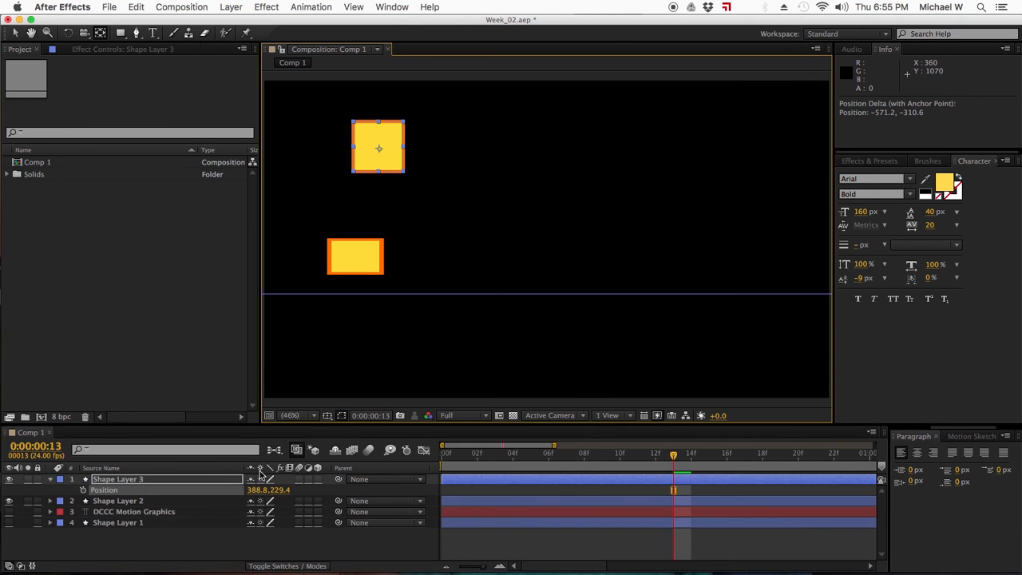
- Keyframe Shape Layer 3's Position at frame 13 and, with Shape Layer 2 hidden, move the square down to the guide line (714.6, 646.6) at frame 15
click(84, 490)
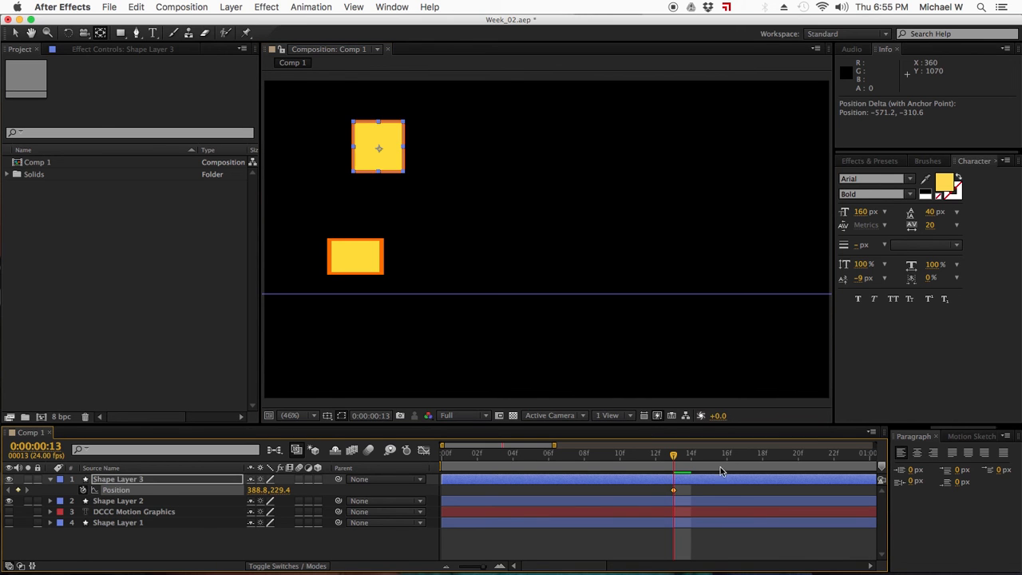
drag(673, 455, 710, 454)
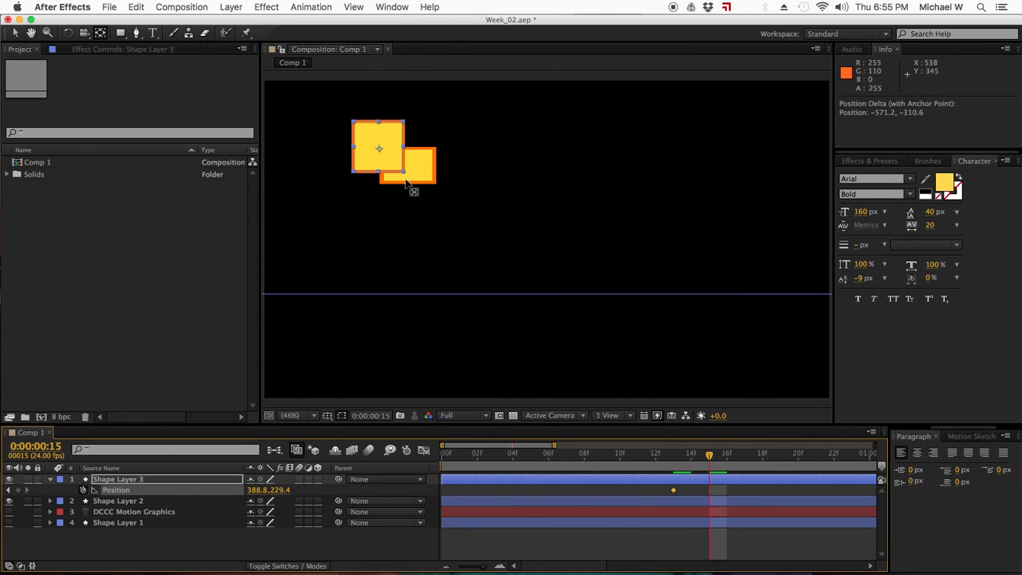
click(9, 501)
click(405, 170)
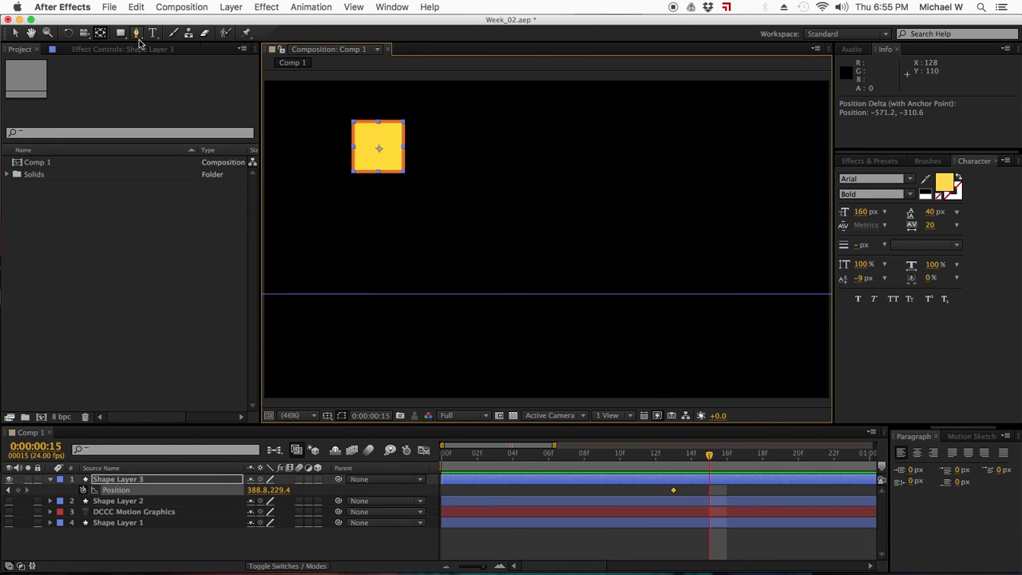
click(16, 34)
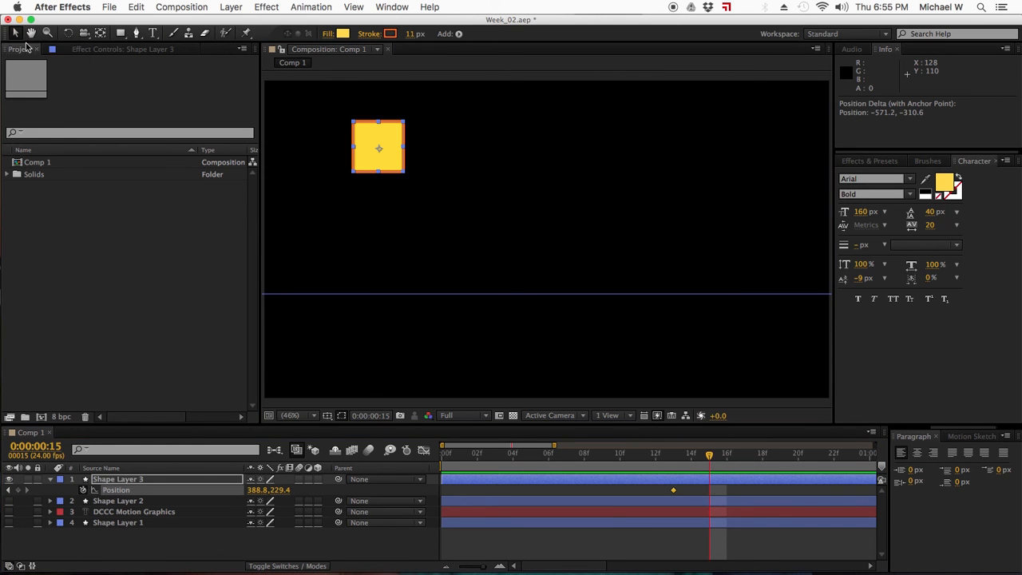
drag(388, 151, 483, 257)
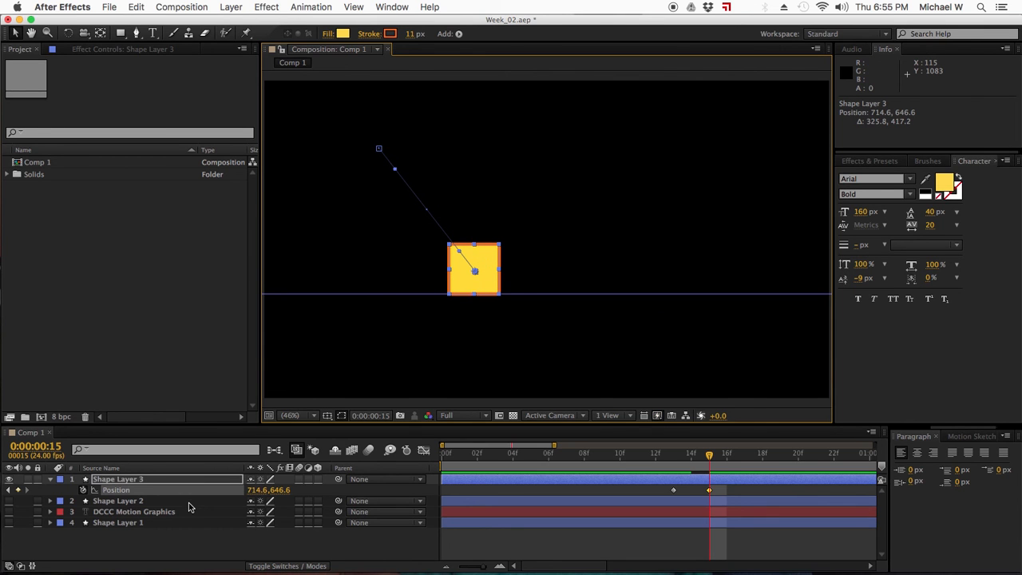
- Show Shape Layer 3's Scale, keyframe it at frame 15 and scale the square proportionally to 79.0, 79.0%
key(shift+s)
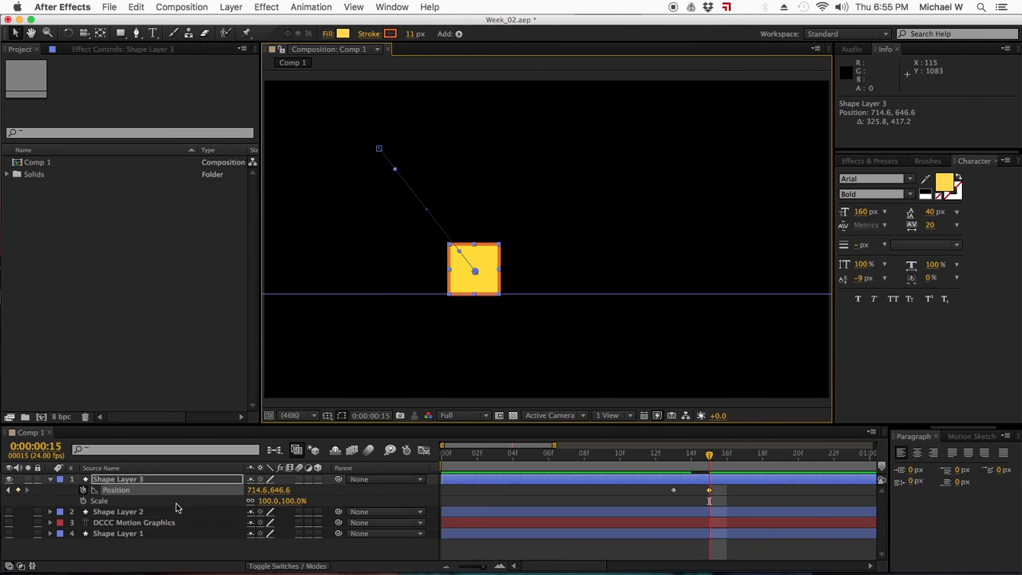
click(83, 501)
click(268, 502)
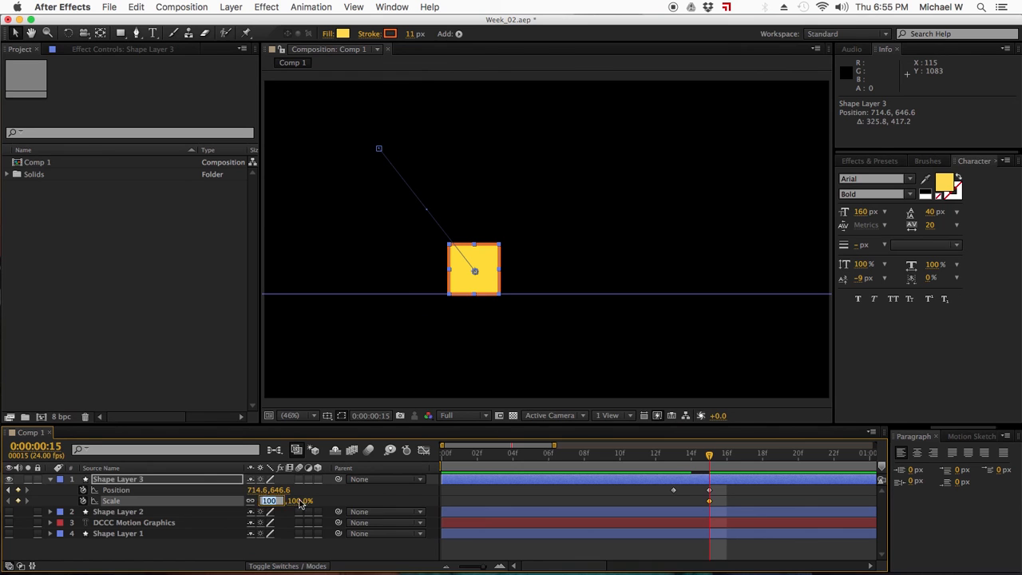
text(112)
key(Return)
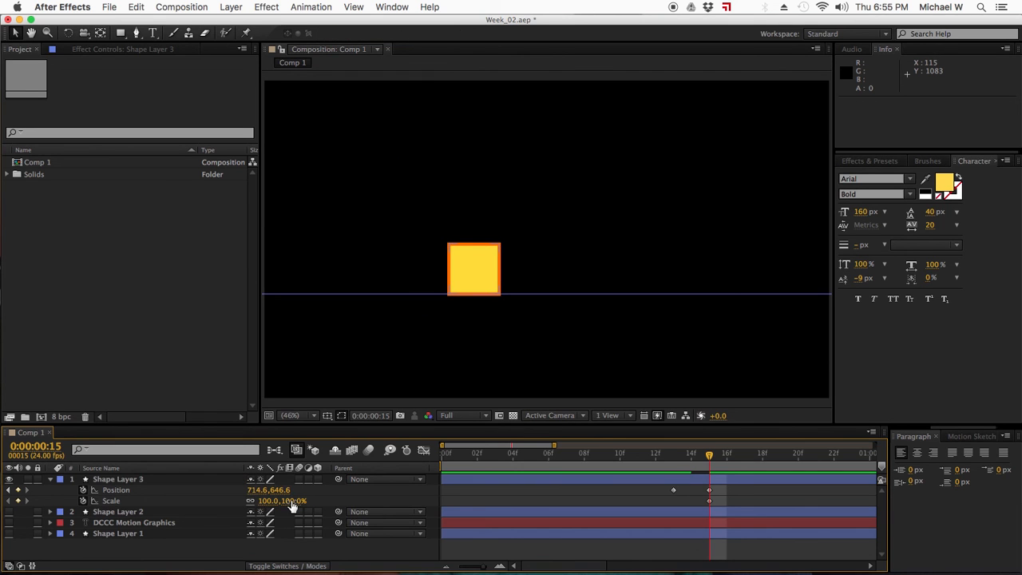
click(299, 503)
drag(299, 503, 272, 497)
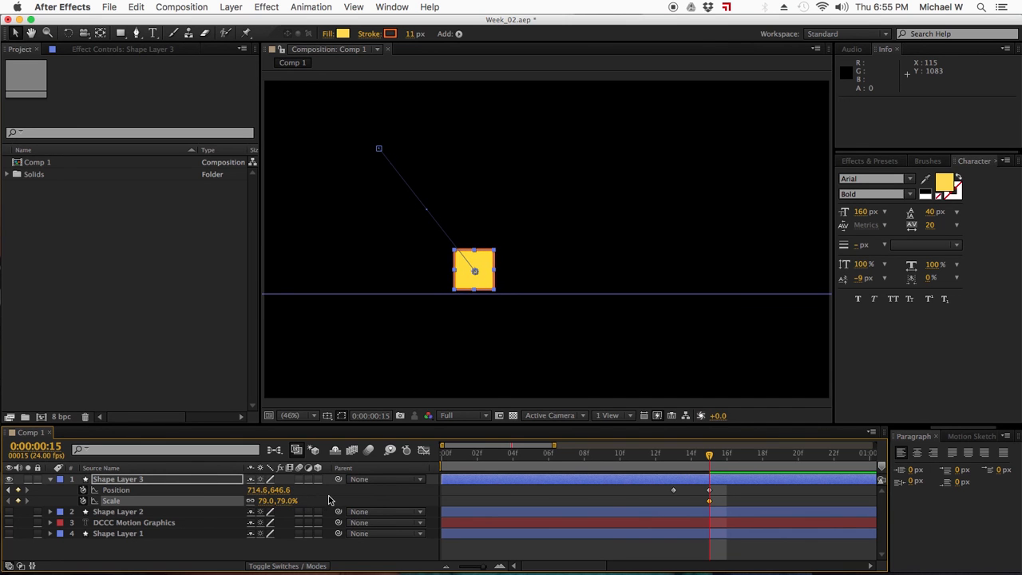
- Unlink Shape Layer 3's Scale proportions and squash the square to 125.0, 57.0% at frame 15
click(251, 501)
mouse_move(285, 508)
mouse_down()
mouse_move(269, 506)
mouse_move(298, 502)
mouse_up()
- At frame 14, set Shape Layer 3's Scale to 100.0, 100.0% and scrub around that frame
mouse_move(674, 460)
mouse_down()
mouse_move(714, 458)
mouse_move(673, 457)
mouse_move(691, 456)
mouse_up()
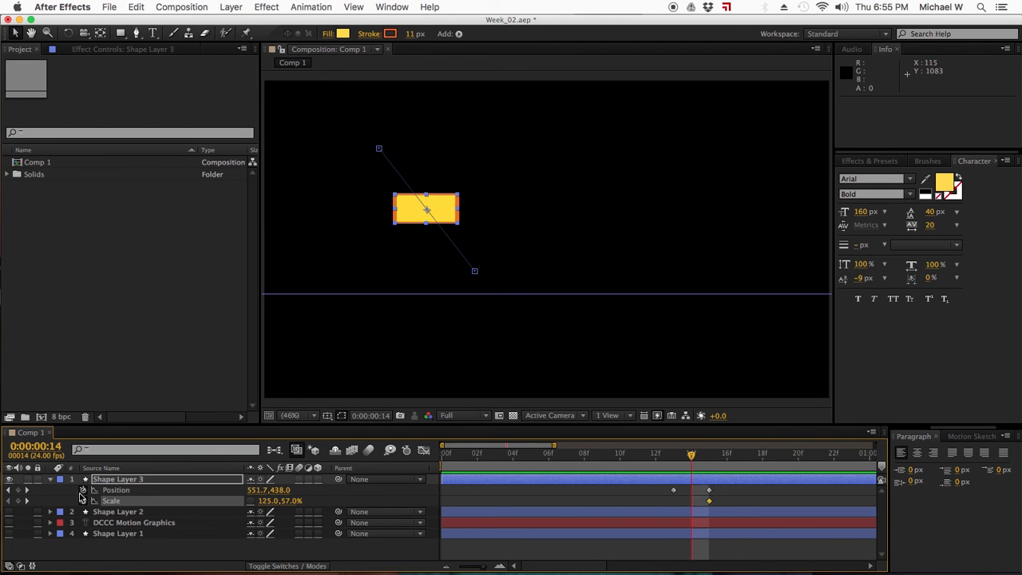
click(268, 500)
key(Return)
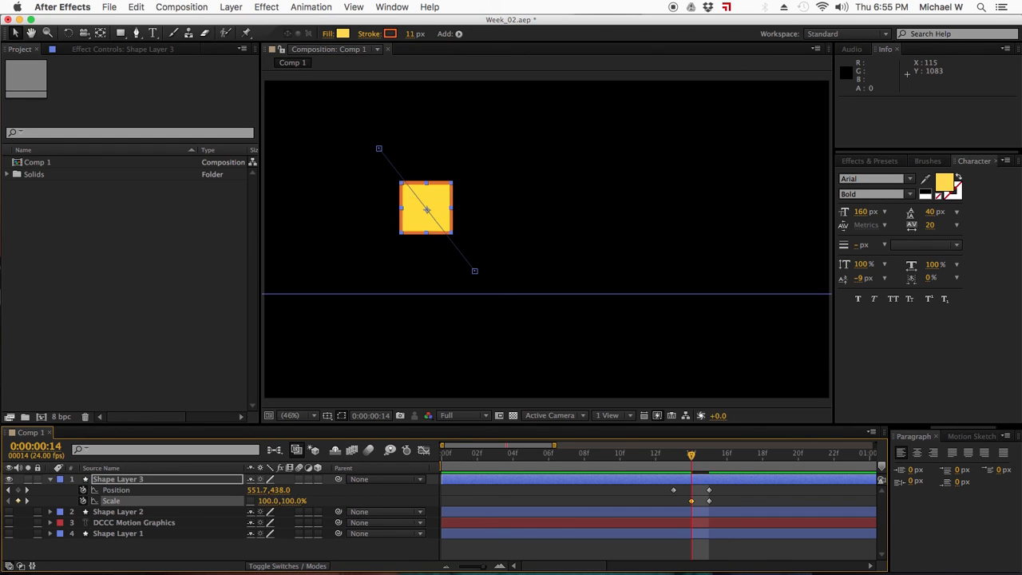
mouse_move(684, 458)
mouse_down()
mouse_move(676, 458)
mouse_move(717, 462)
mouse_move(693, 467)
mouse_up()
mouse_move(765, 573)
click(859, 559)
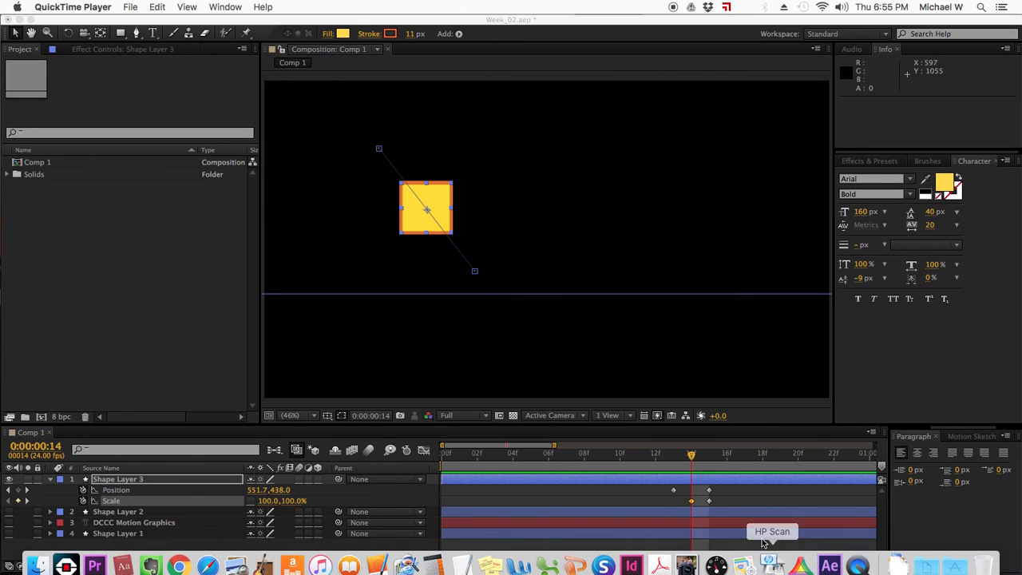